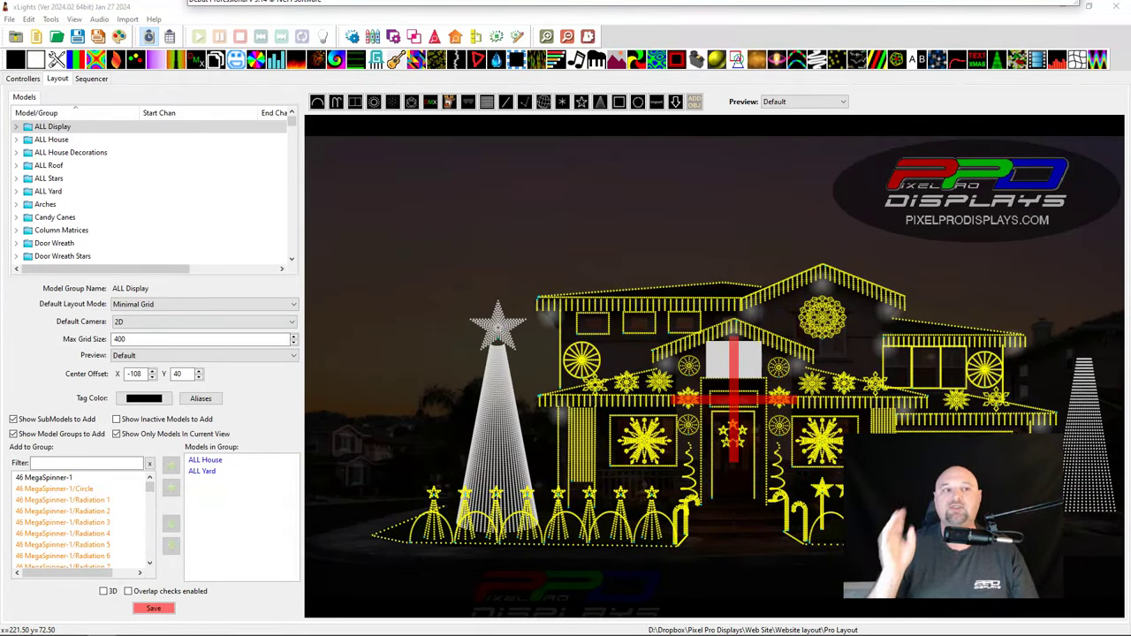
- Review the subgroups that make up the ALL Display and ALL House groups, and save the layout
{"action": "left_click", "coordinate": [56, 129]}
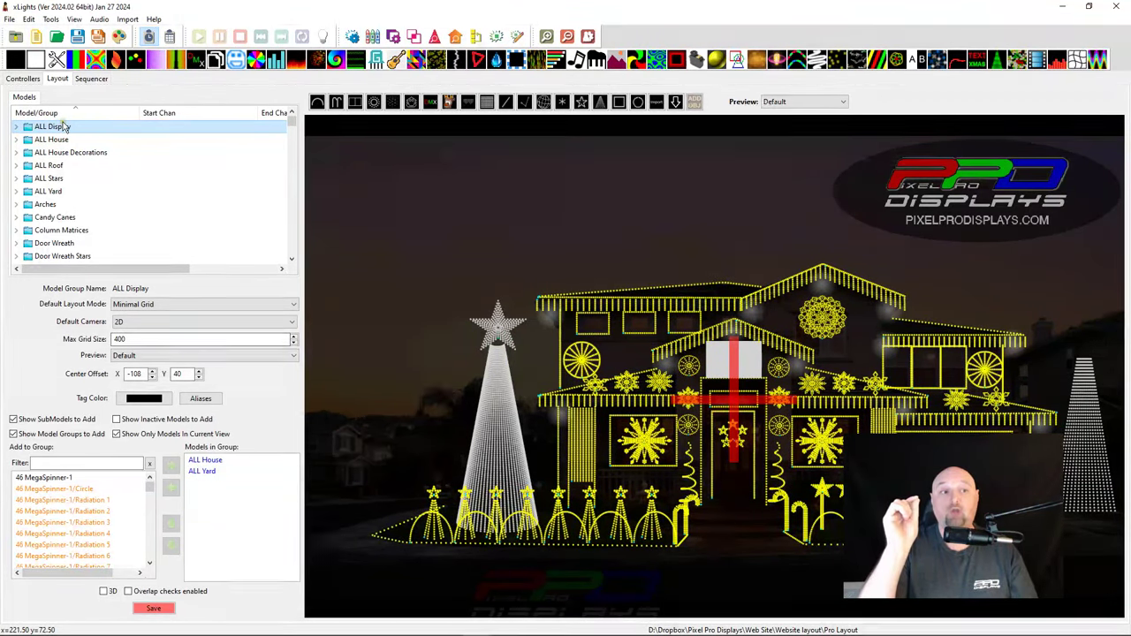
{"action": "left_click", "coordinate": [206, 460]}
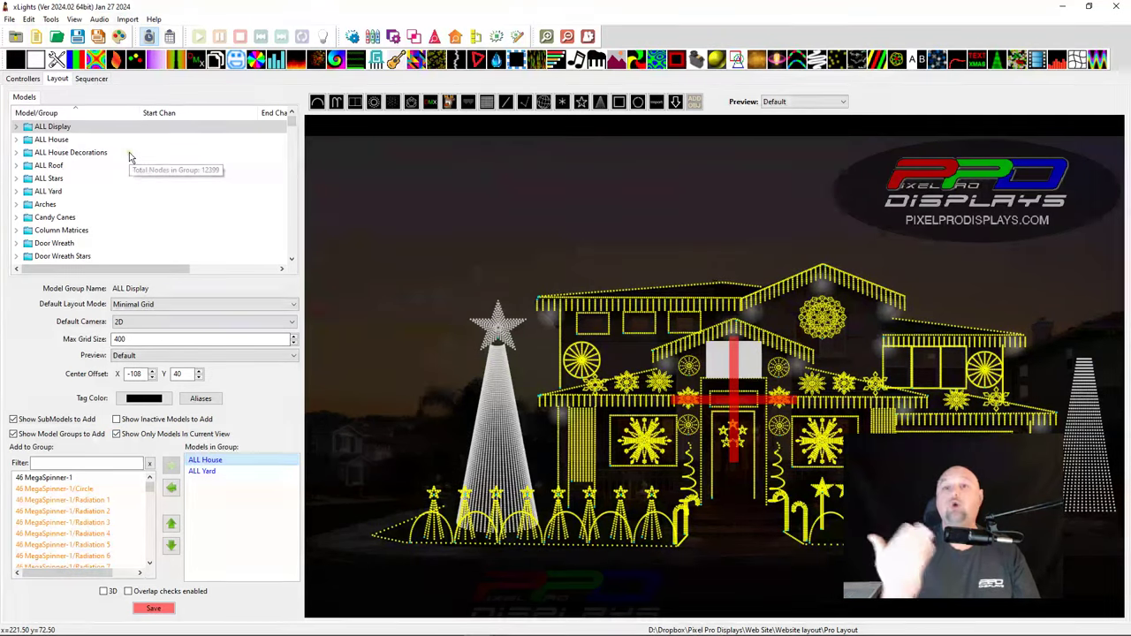
{"action": "left_click", "coordinate": [48, 141]}
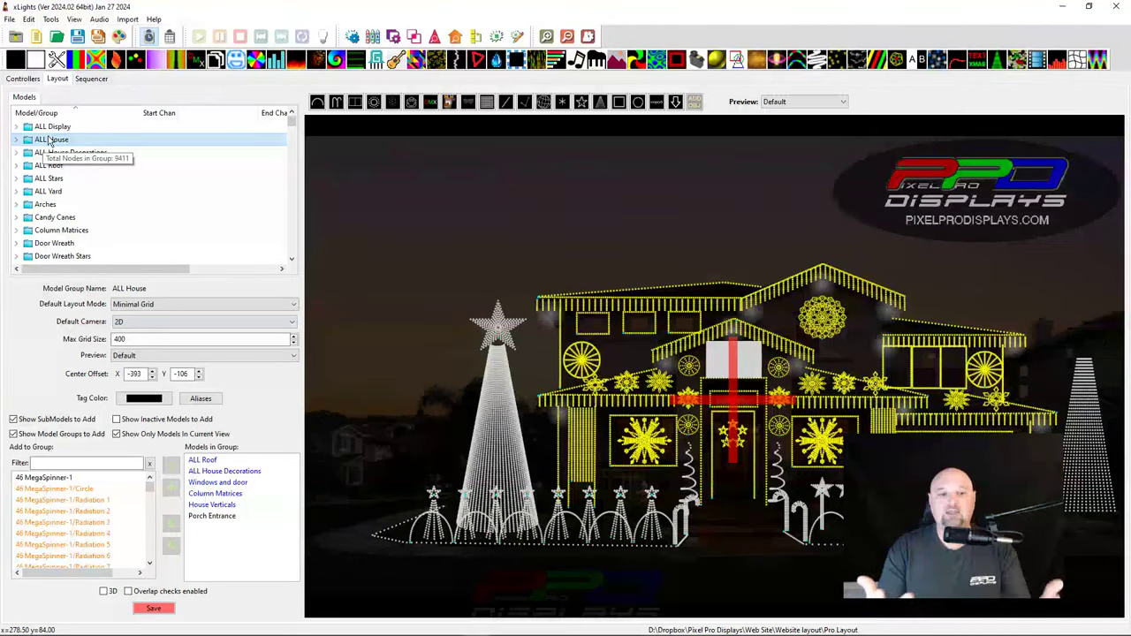
{"action": "left_click", "coordinate": [209, 460]}
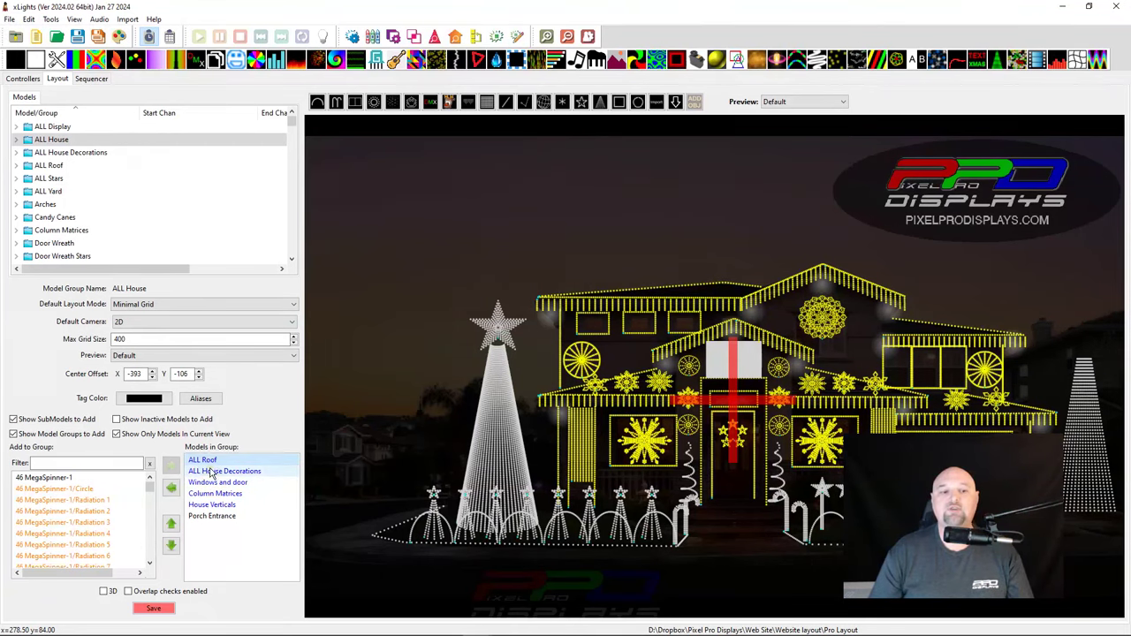
{"action": "left_click", "coordinate": [213, 472]}
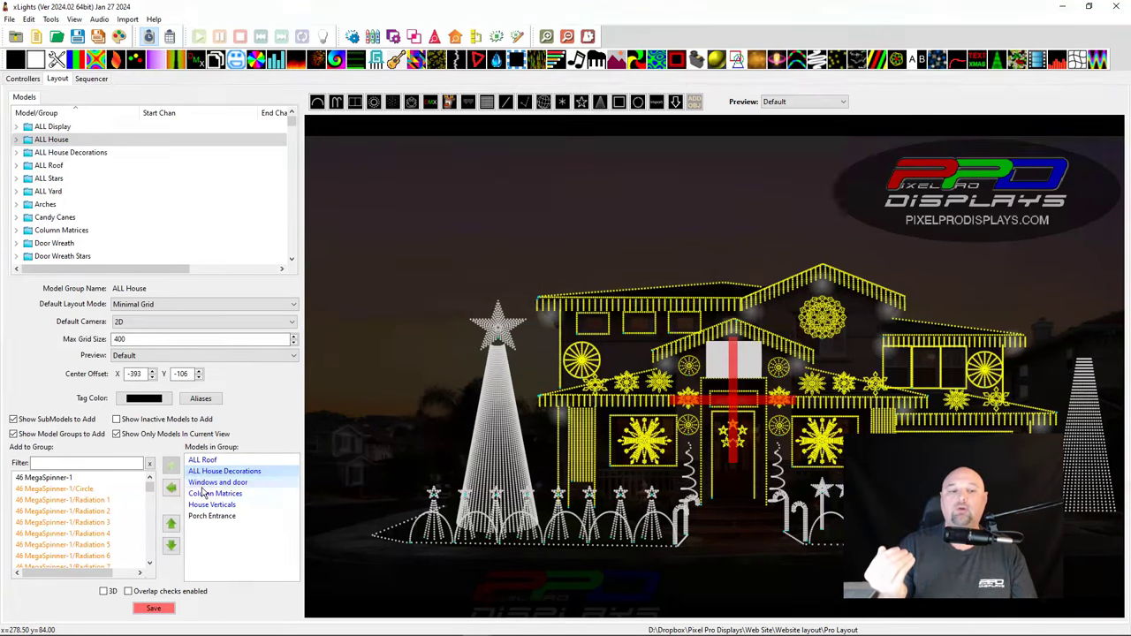
{"action": "left_click", "coordinate": [203, 486]}
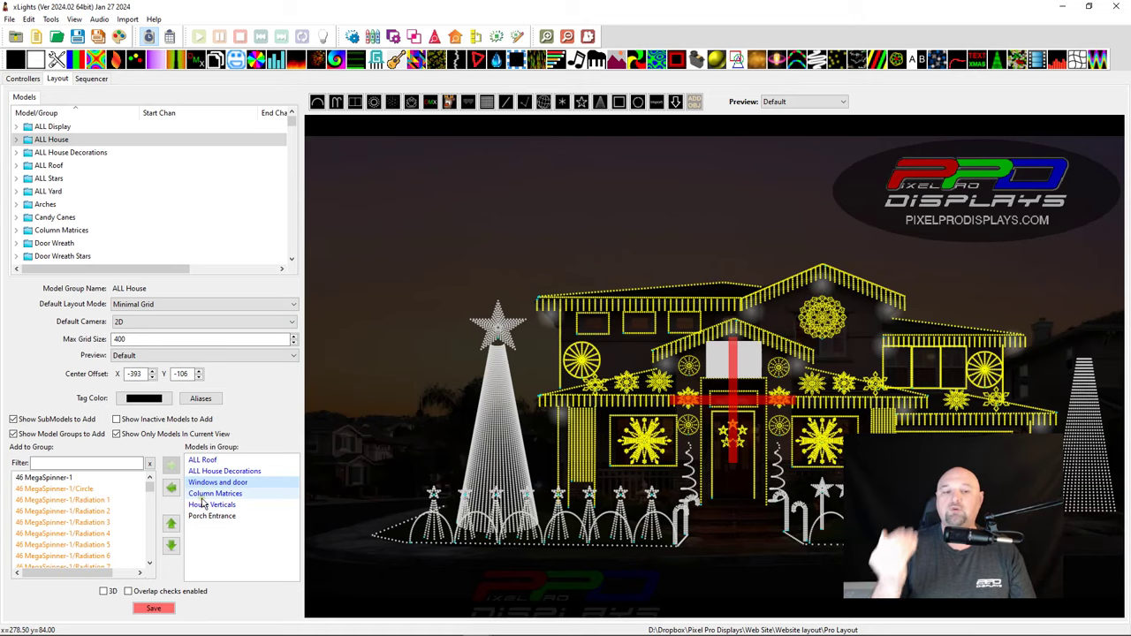
{"action": "left_click", "coordinate": [204, 494]}
{"action": "left_click", "coordinate": [202, 505]}
{"action": "key", "text": "ctrl+s"}
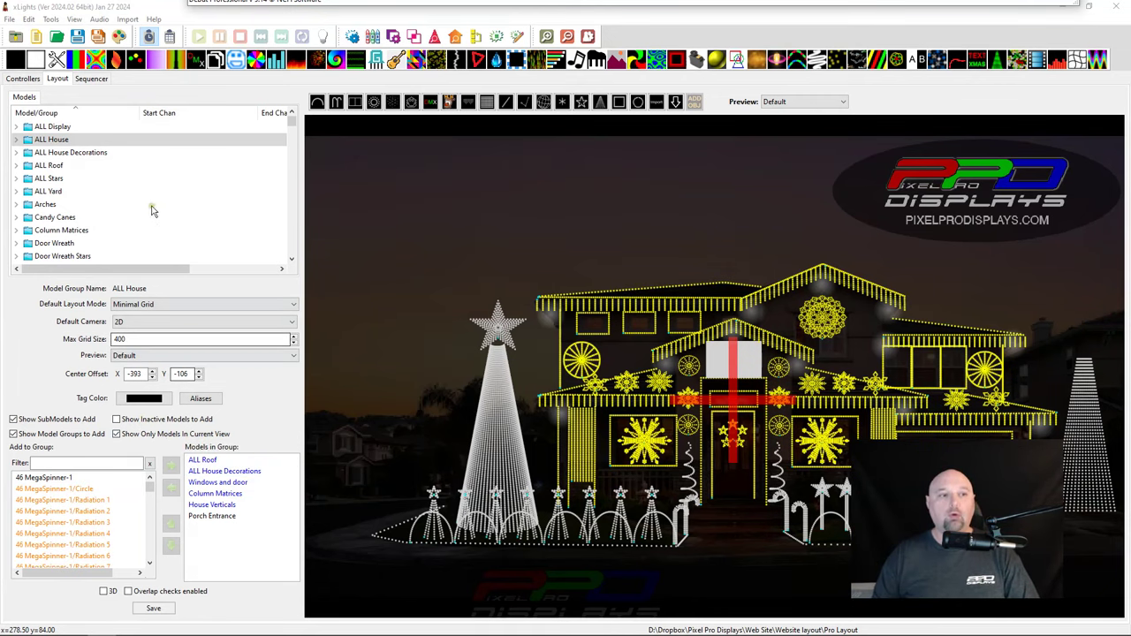
- Find the Windows and door subgroup of ALL House in the model list and inspect its member models
{"action": "left_click", "coordinate": [212, 483]}
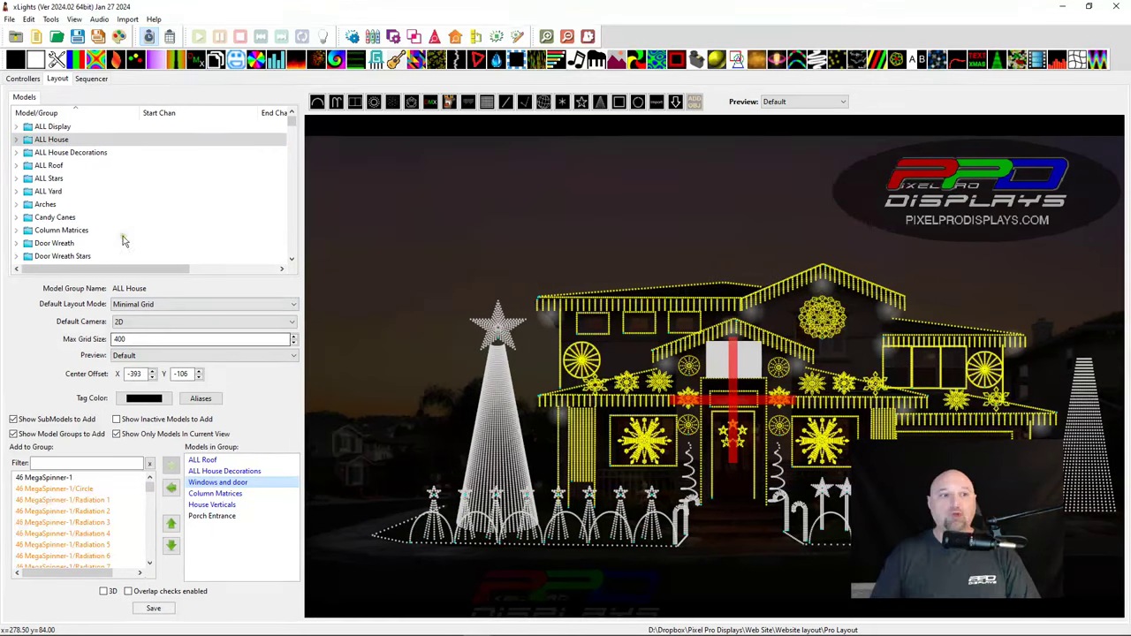
{"action": "scroll", "coordinate": [95, 243], "scroll_direction": "down", "scroll_amount": 5}
{"action": "scroll", "coordinate": [94, 243], "scroll_direction": "down", "scroll_amount": 5}
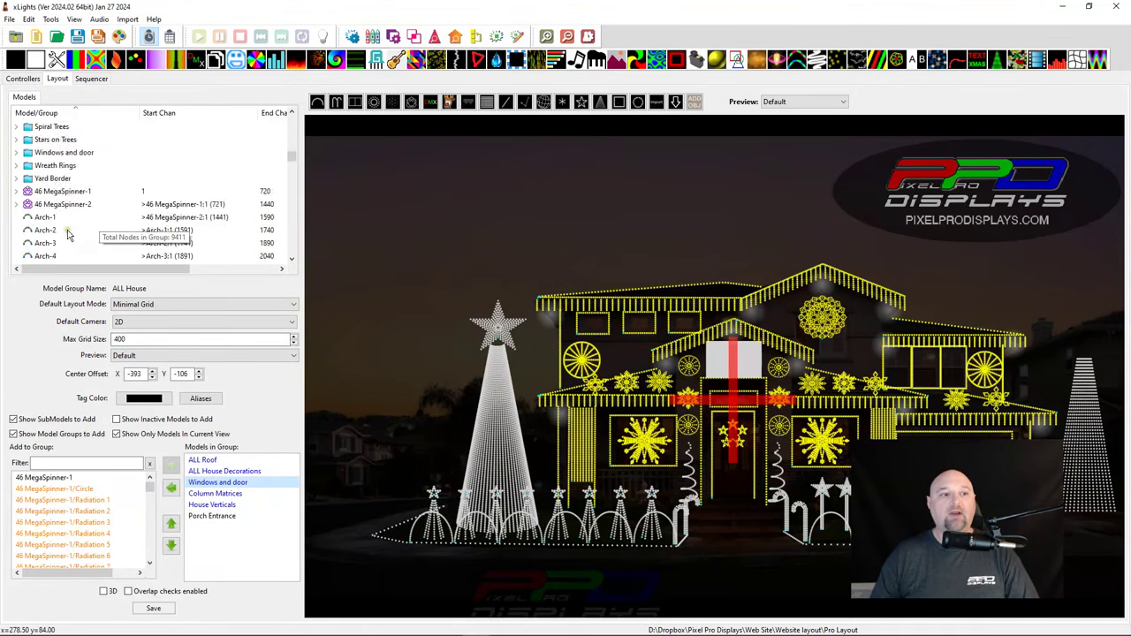
{"action": "scroll", "coordinate": [46, 230], "scroll_direction": "down", "scroll_amount": 4}
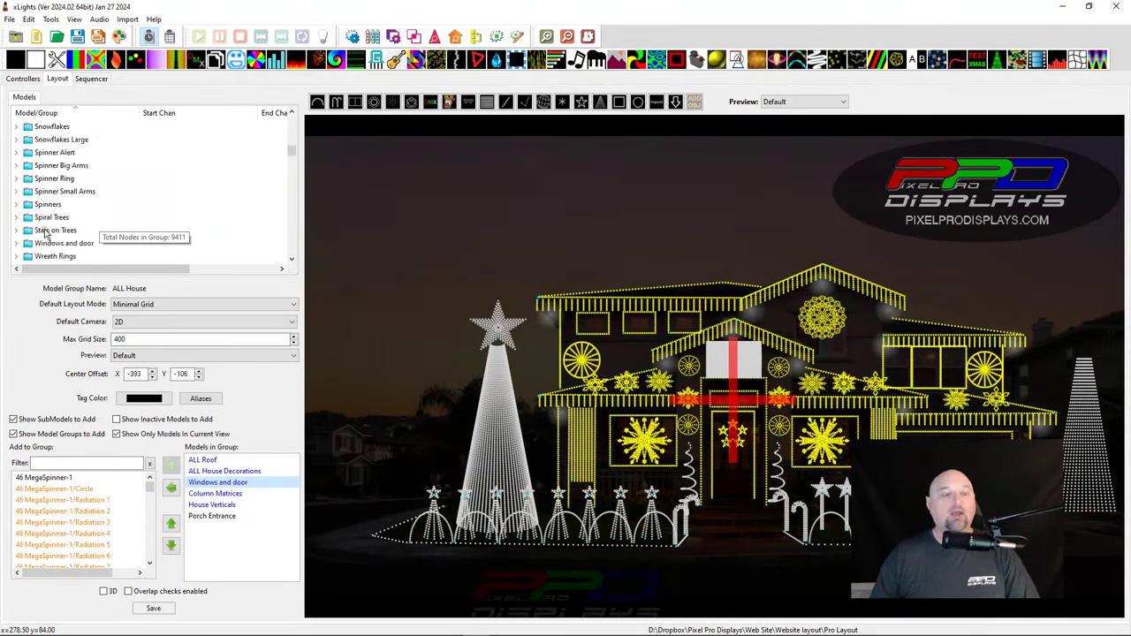
{"action": "left_click", "coordinate": [47, 229]}
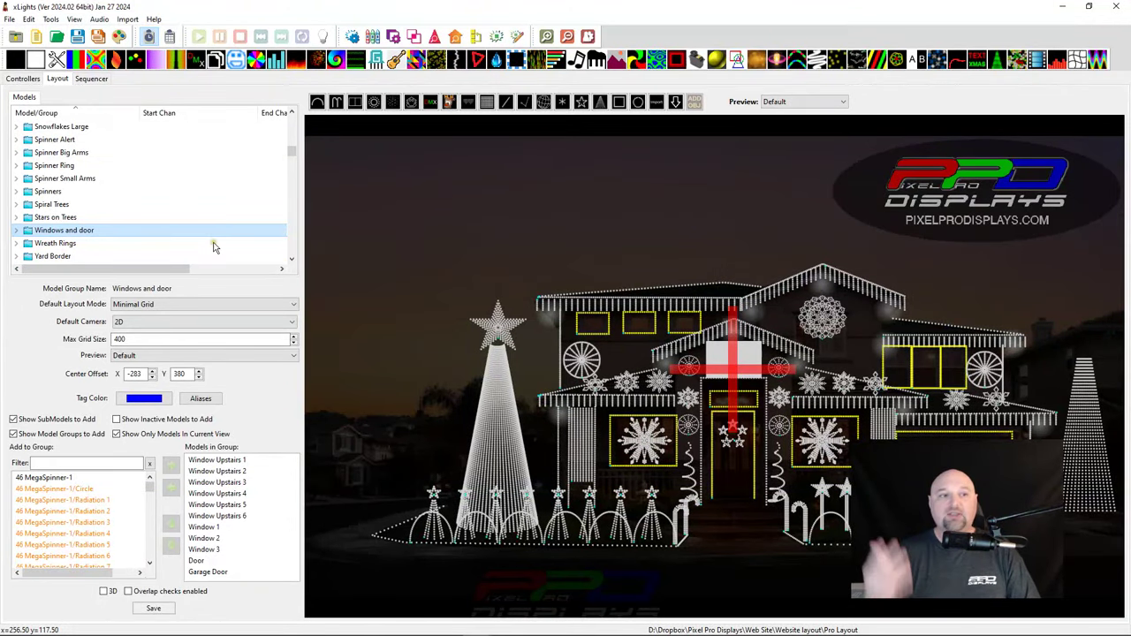
- Inspect which models belong to the ALL House Decorations group
{"action": "scroll", "coordinate": [106, 182], "scroll_direction": "up", "scroll_amount": 2}
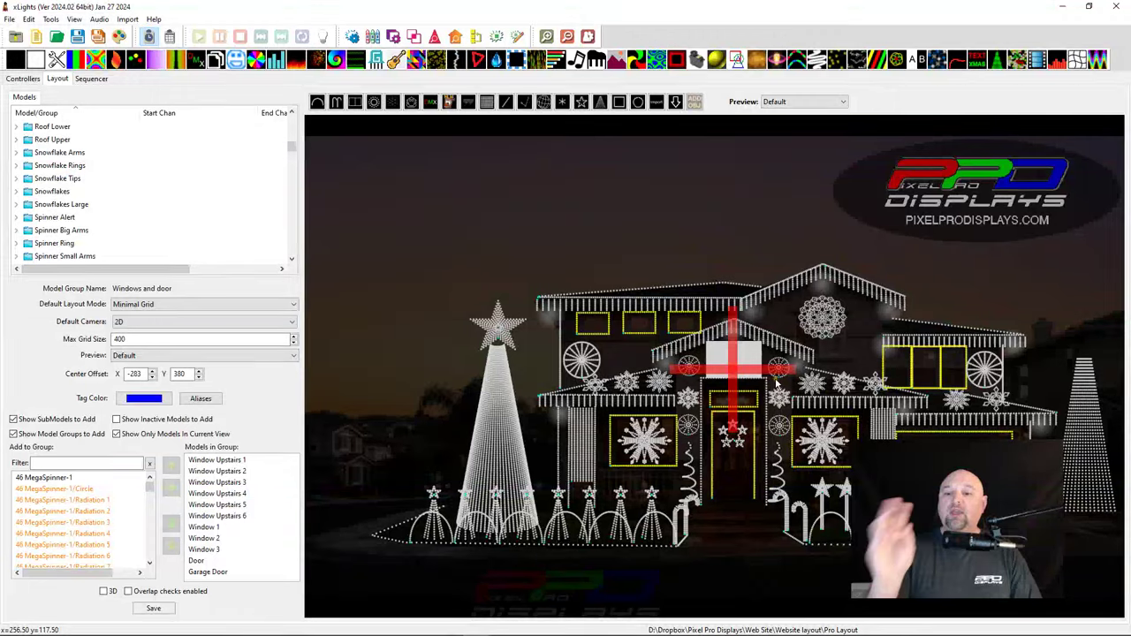
{"action": "scroll", "coordinate": [44, 142], "scroll_direction": "up", "scroll_amount": 4}
{"action": "scroll", "coordinate": [44, 142], "scroll_direction": "up", "scroll_amount": 4}
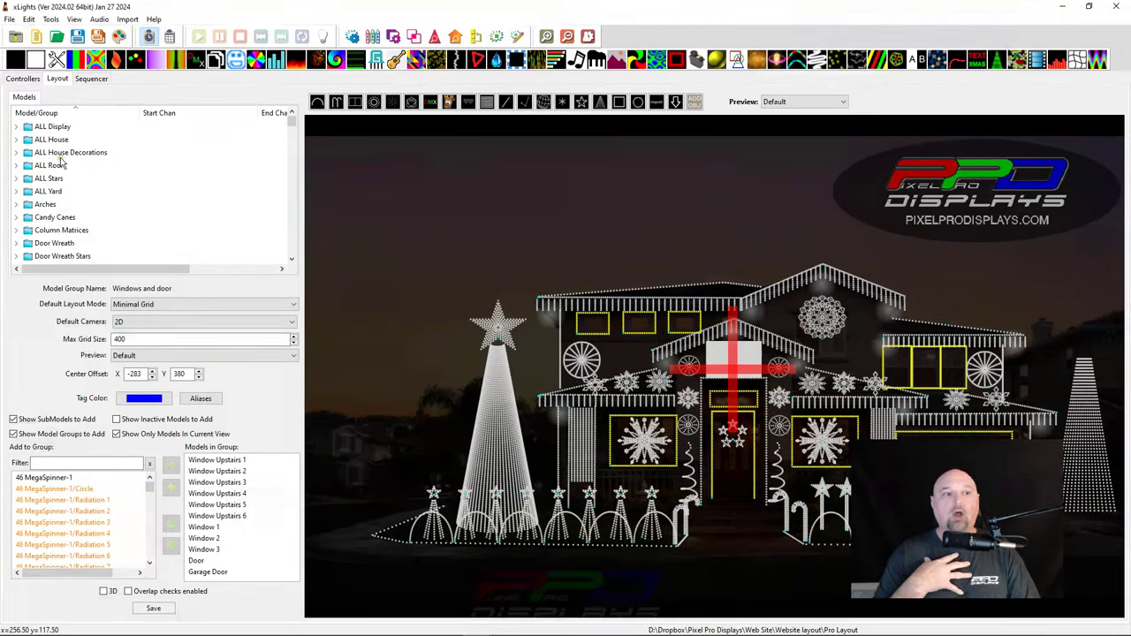
{"action": "left_click", "coordinate": [60, 157]}
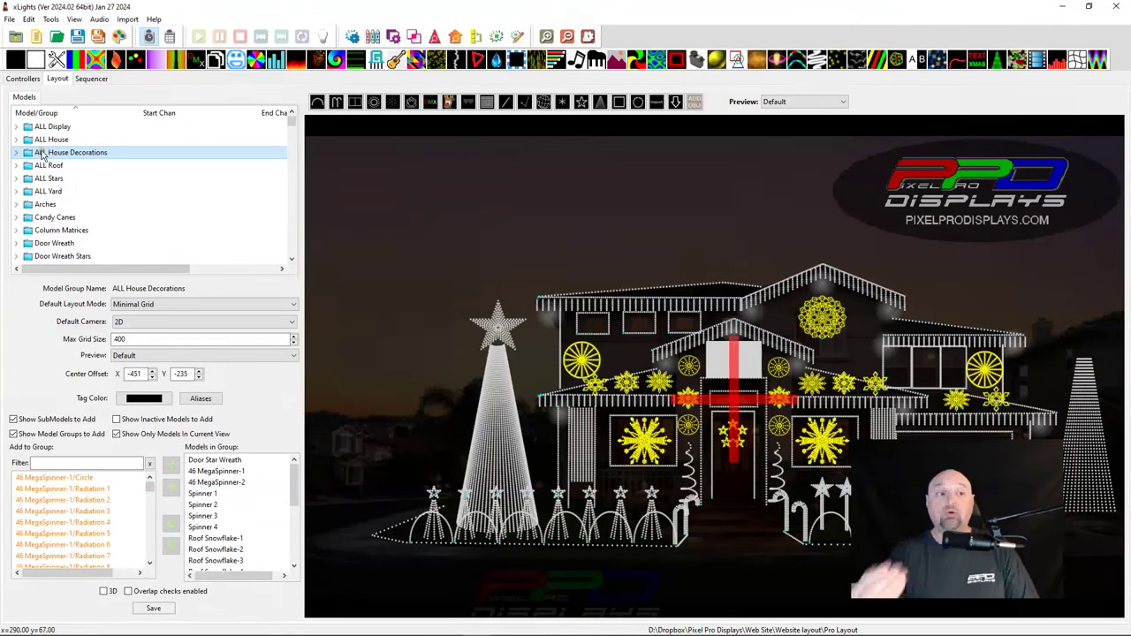
- Inspect the subgroups of ALL Yard, including Candy Canes and Yard Border, and return to the ALL House group
{"action": "left_click", "coordinate": [44, 192]}
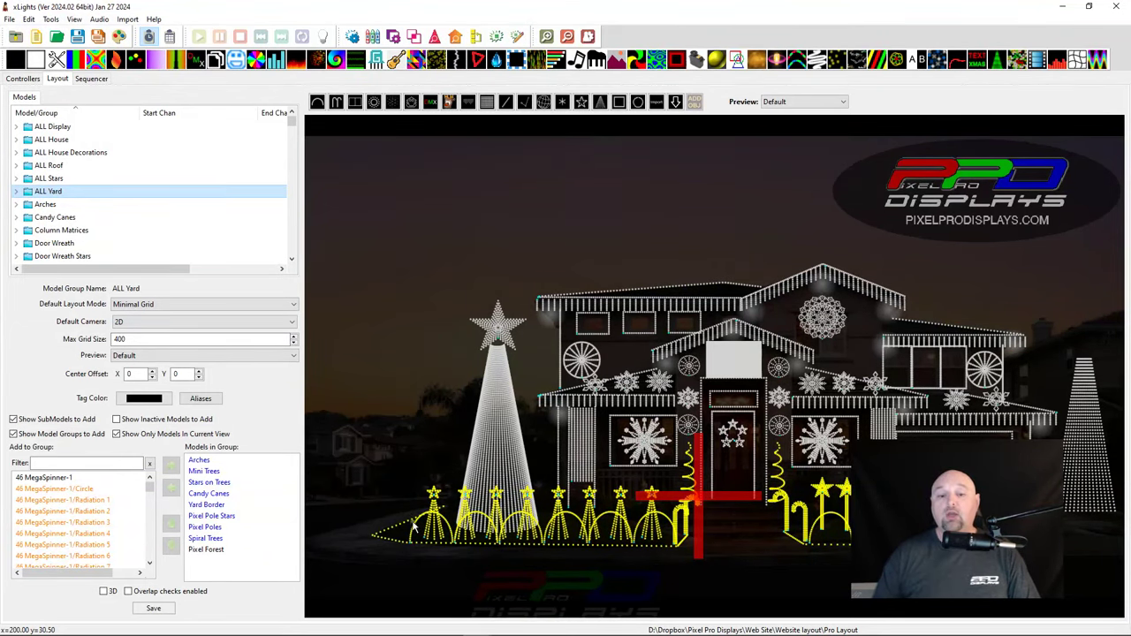
{"action": "left_click", "coordinate": [252, 472]}
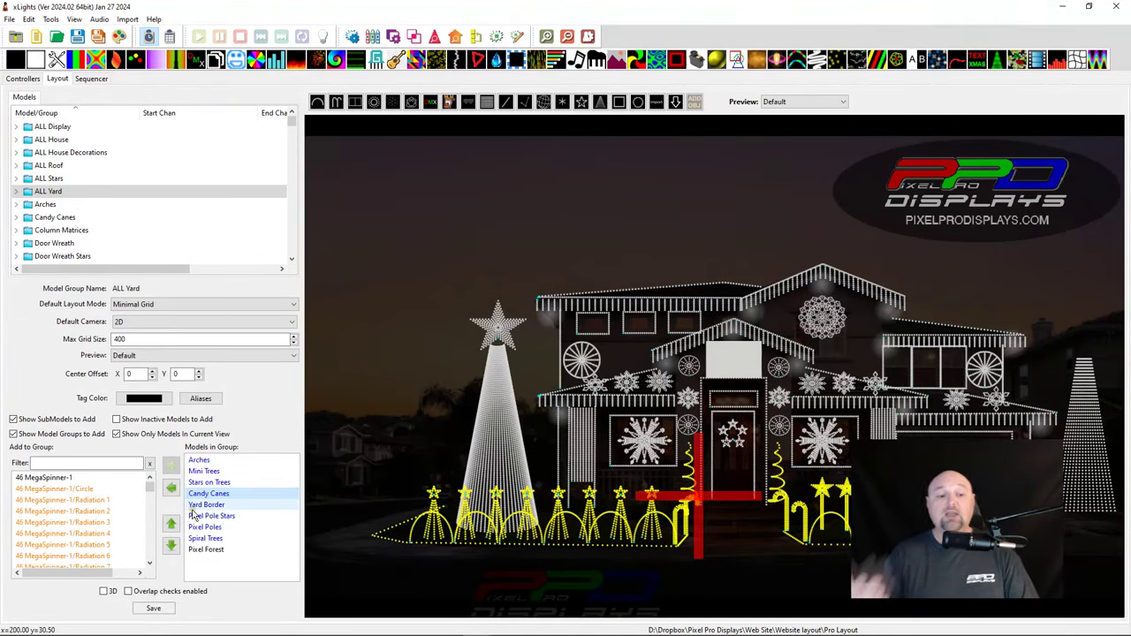
{"action": "mouse_move", "coordinate": [198, 506]}
{"action": "left_mouse_down"}
{"action": "mouse_move", "coordinate": [198, 518]}
{"action": "mouse_move", "coordinate": [201, 500]}
{"action": "left_mouse_up"}
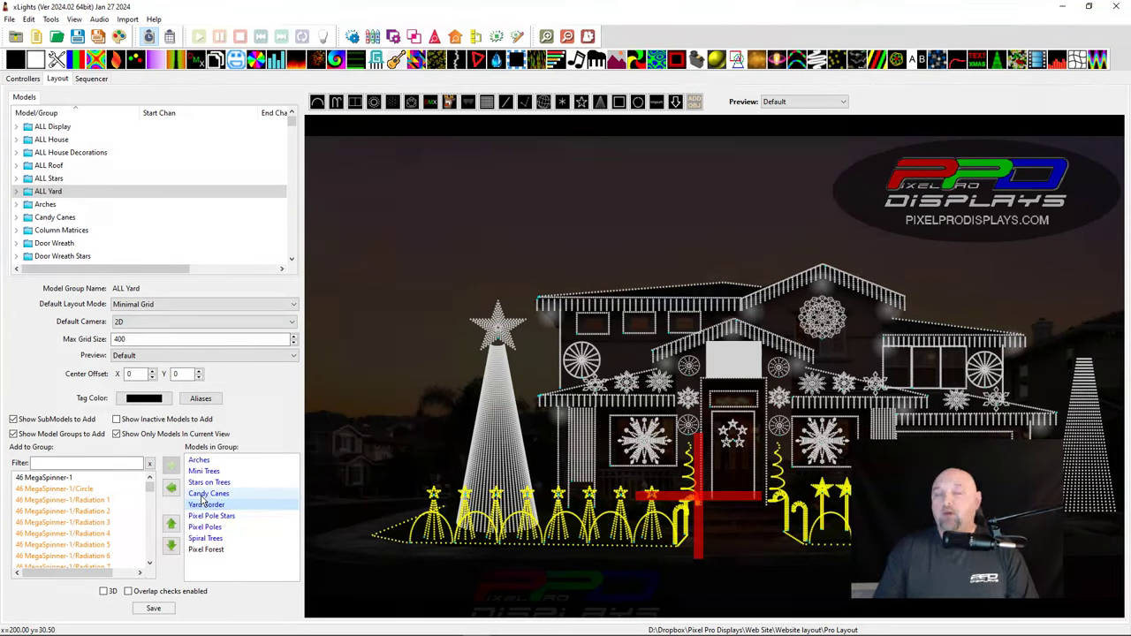
{"action": "left_click", "coordinate": [52, 139]}
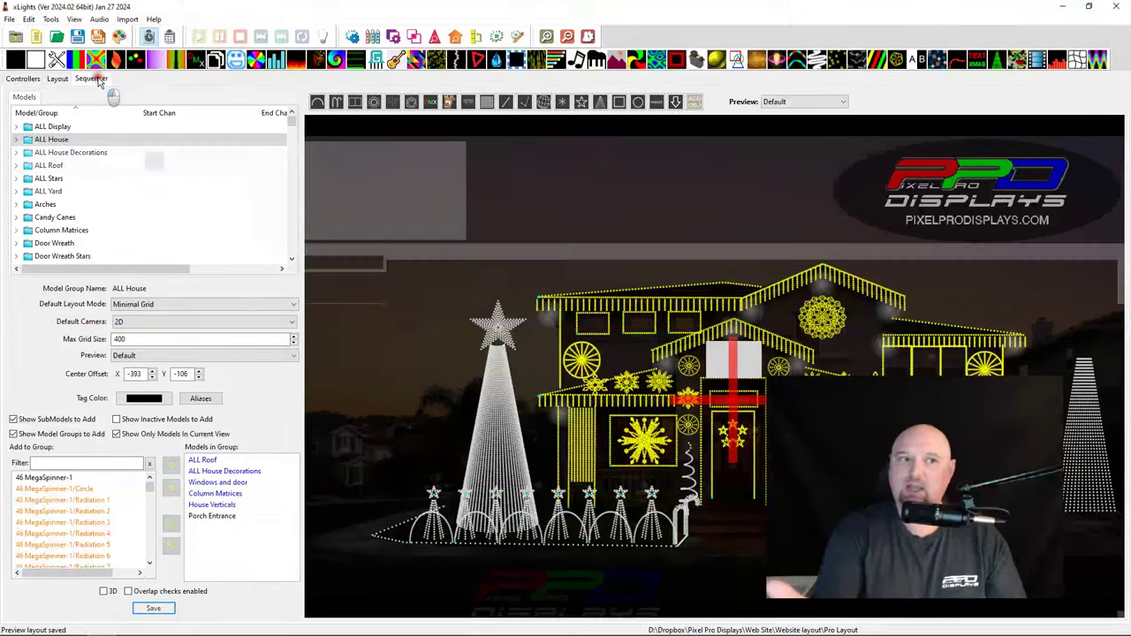
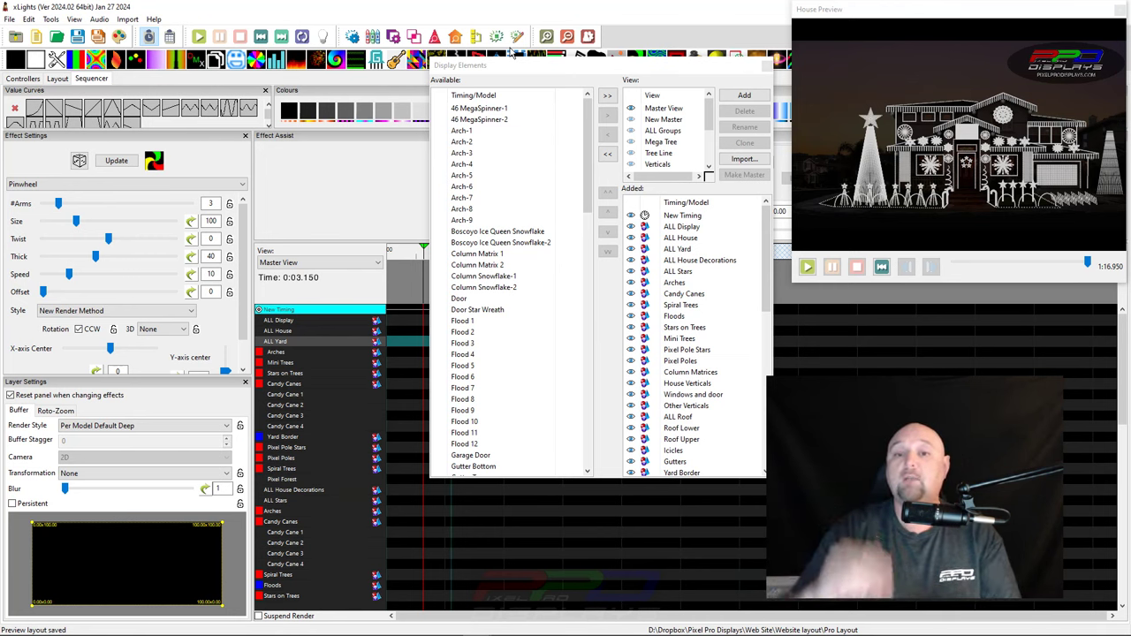
- Compare the order of groups and models added to Master View and New Master in the sequence's display elements
{"action": "scroll", "coordinate": [733, 398], "scroll_direction": "down", "scroll_amount": 2}
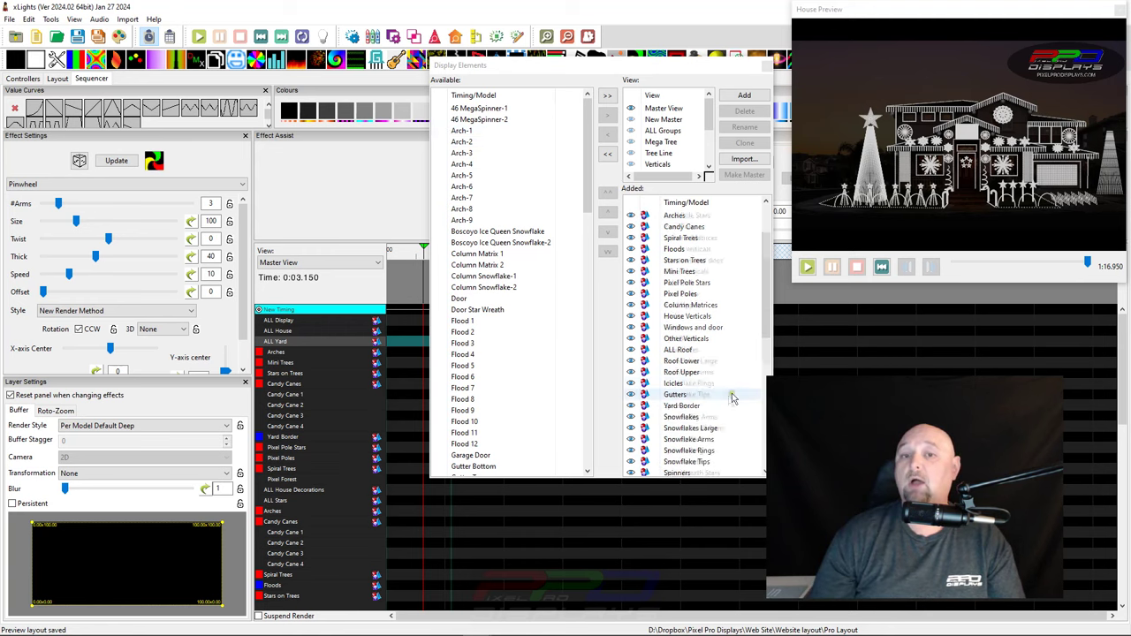
{"action": "scroll", "coordinate": [733, 398], "scroll_direction": "down", "scroll_amount": 10}
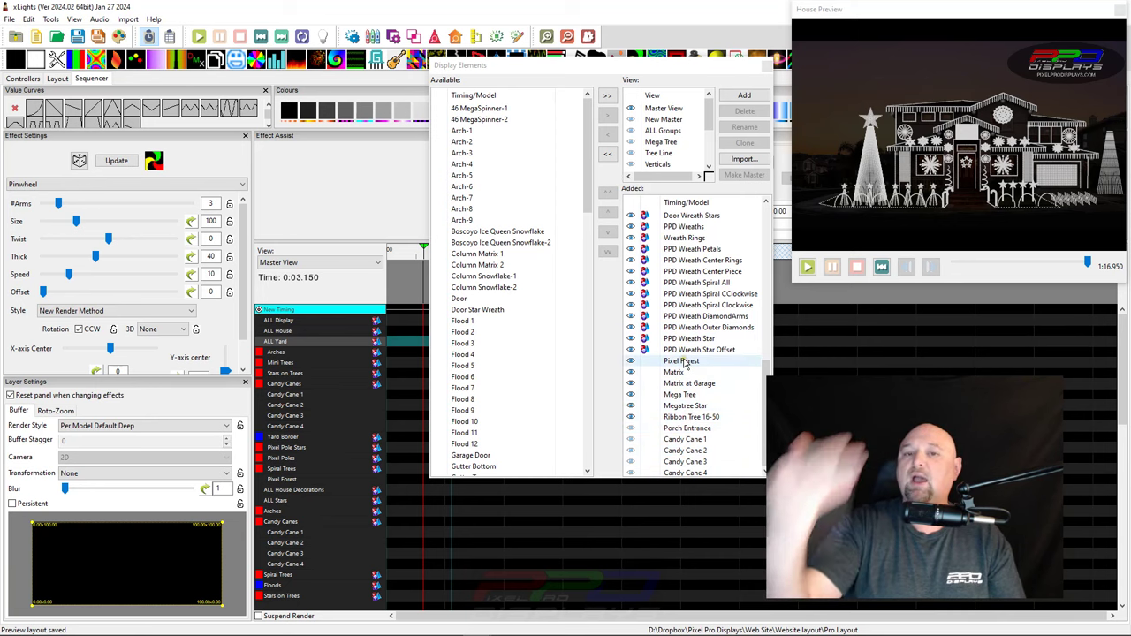
{"action": "left_click", "coordinate": [669, 120]}
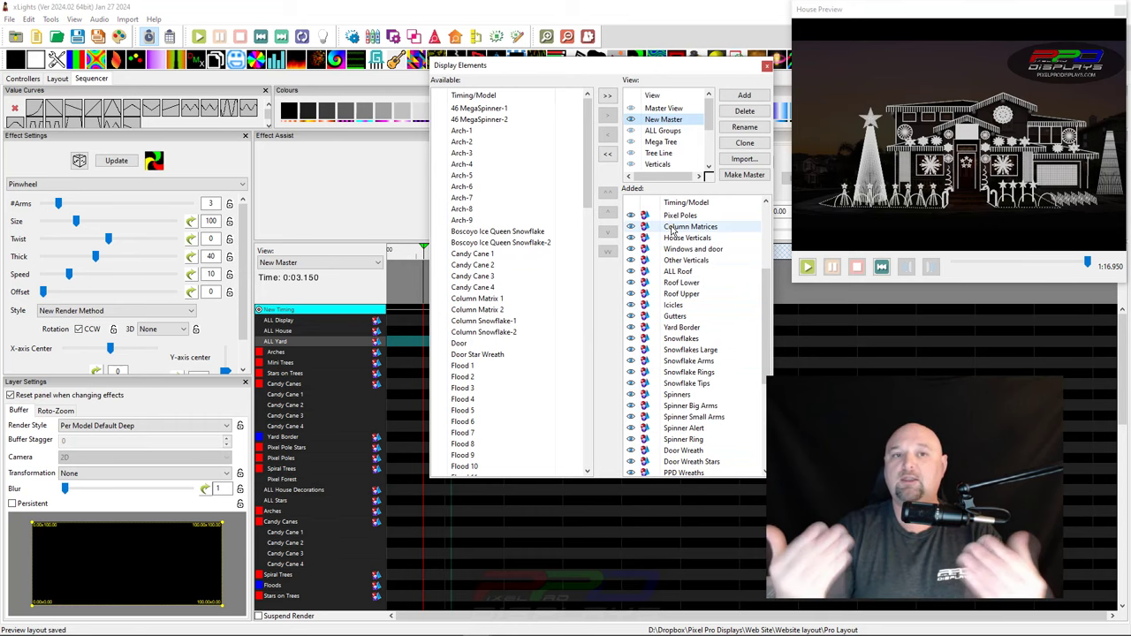
{"action": "scroll", "coordinate": [682, 291], "scroll_direction": "down", "scroll_amount": 6}
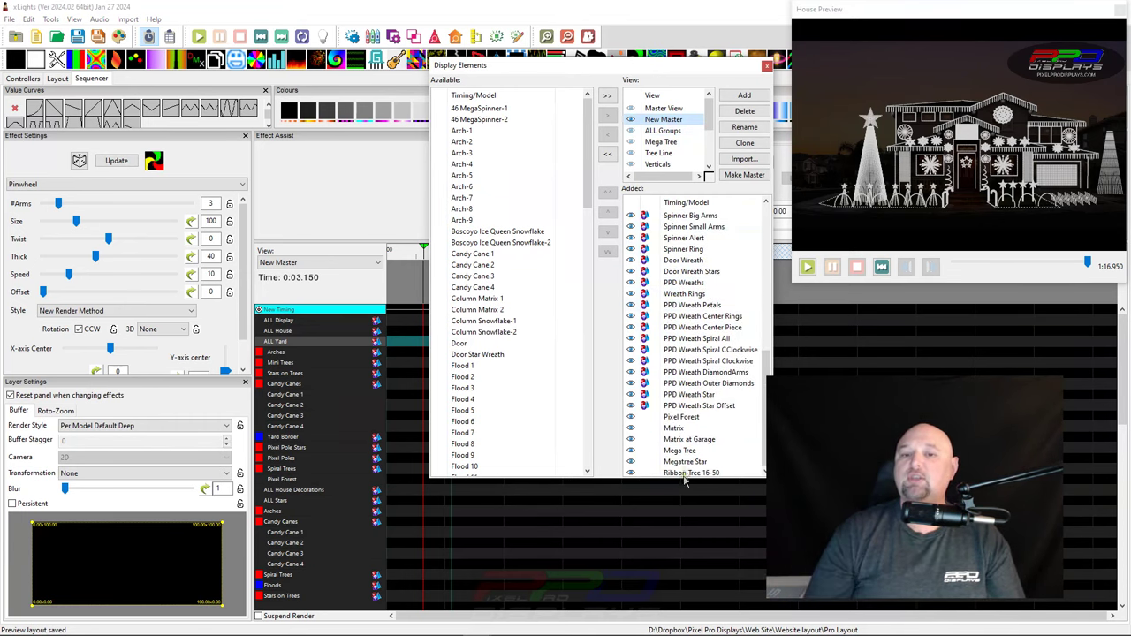
{"action": "scroll", "coordinate": [679, 363], "scroll_direction": "up", "scroll_amount": 8}
{"action": "scroll", "coordinate": [677, 389], "scroll_direction": "down", "scroll_amount": 6}
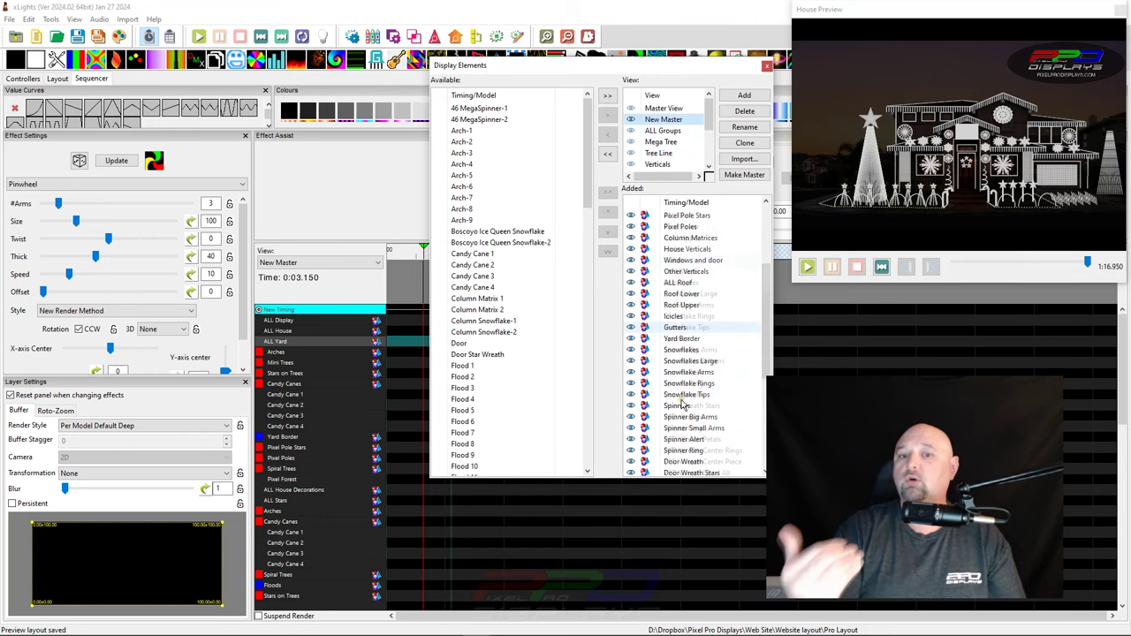
{"action": "scroll", "coordinate": [676, 394], "scroll_direction": "up", "scroll_amount": 8}
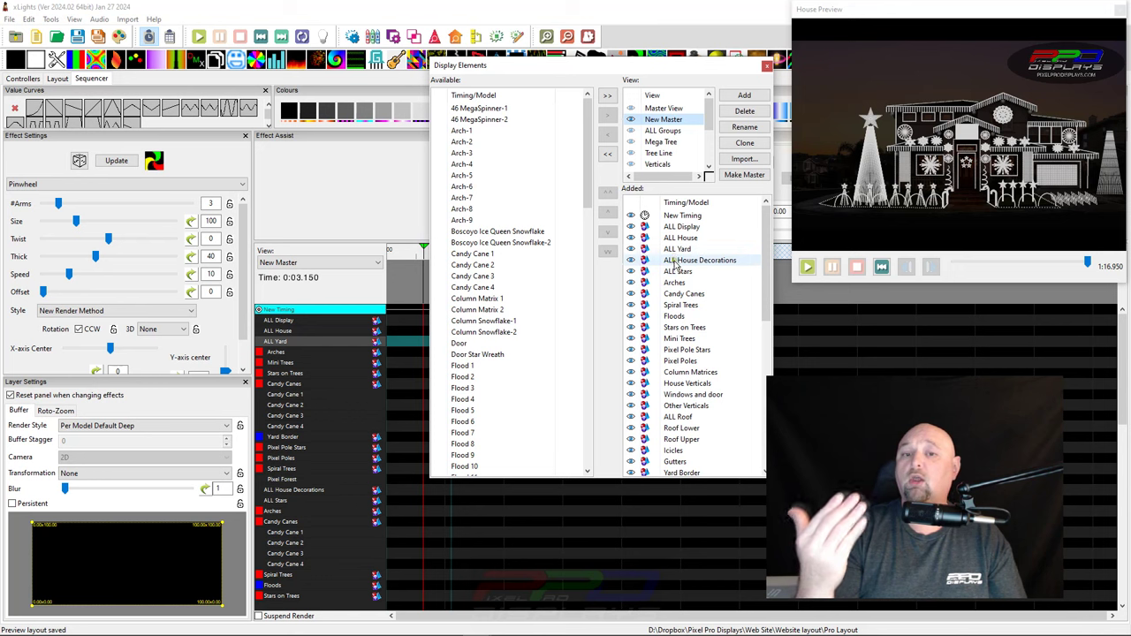
- Examine the layering order of ALL Display, ALL House, ALL Yard and ALL House Decorations in the New Master view
{"action": "left_click", "coordinate": [676, 259]}
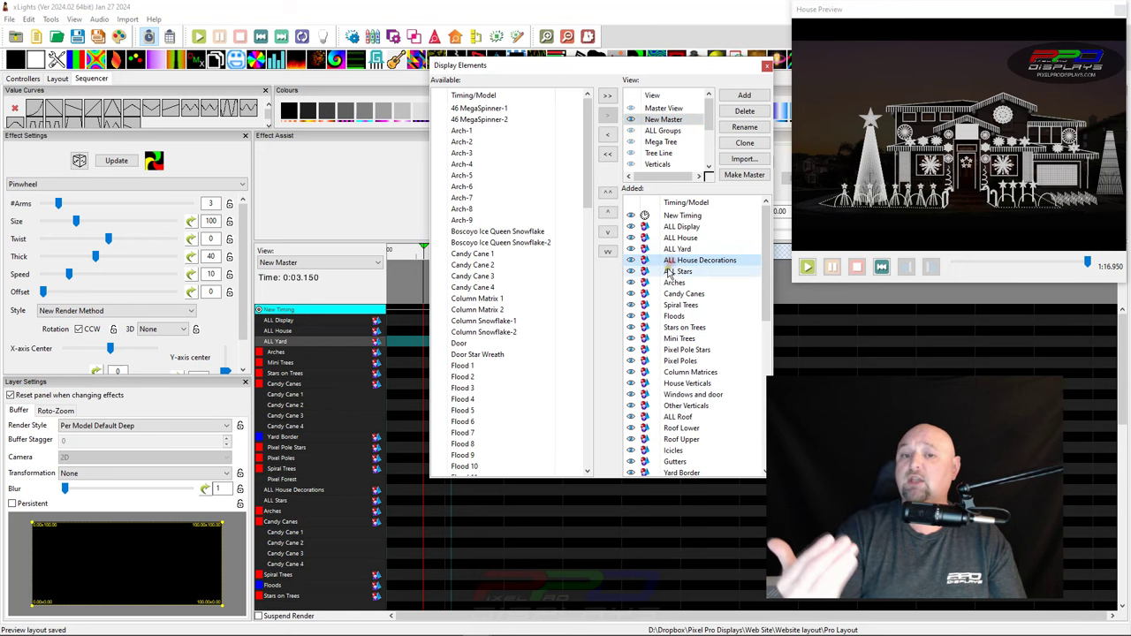
{"action": "left_click", "coordinate": [672, 249]}
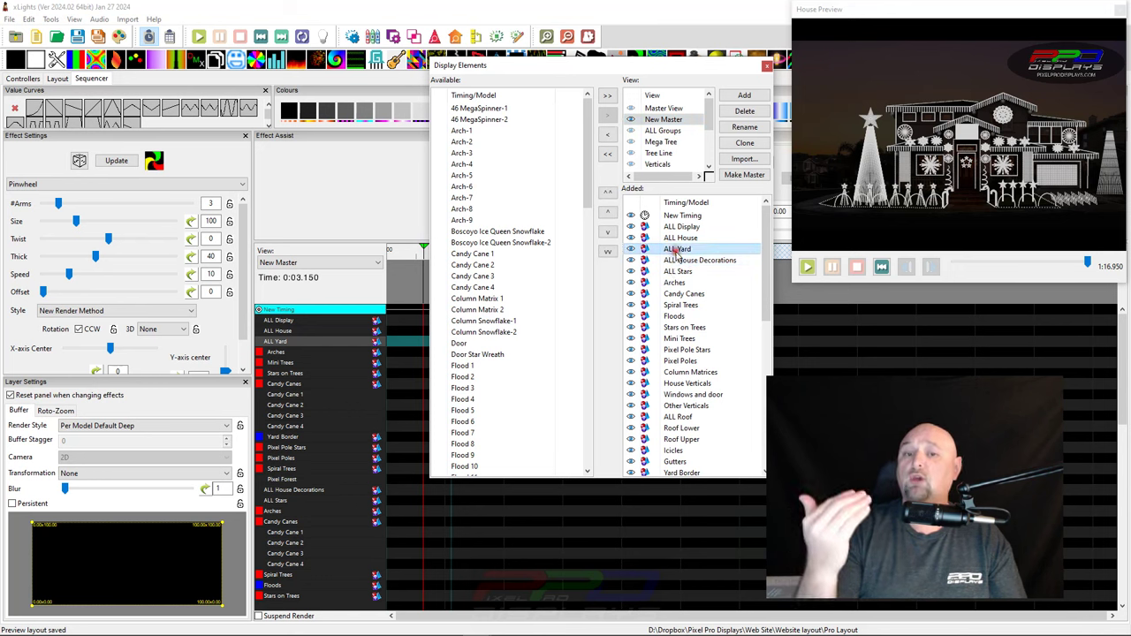
{"action": "left_click", "coordinate": [675, 236]}
{"action": "left_click_drag", "start_coordinate": [675, 235], "coordinate": [675, 228]}
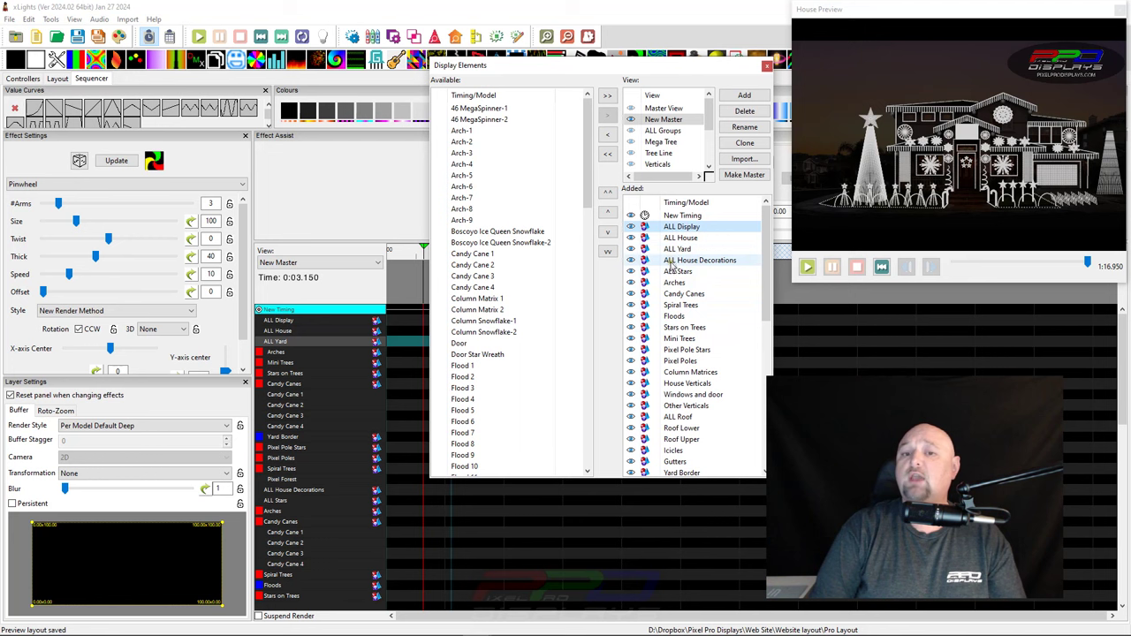
{"action": "left_click", "coordinate": [681, 260]}
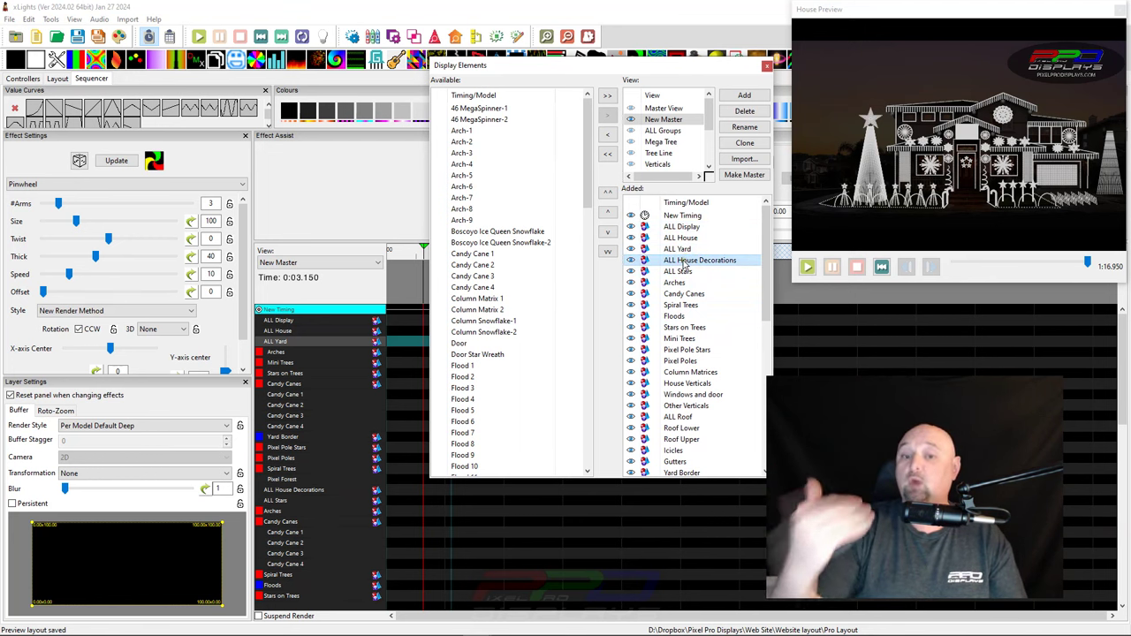
{"action": "left_click", "coordinate": [675, 250]}
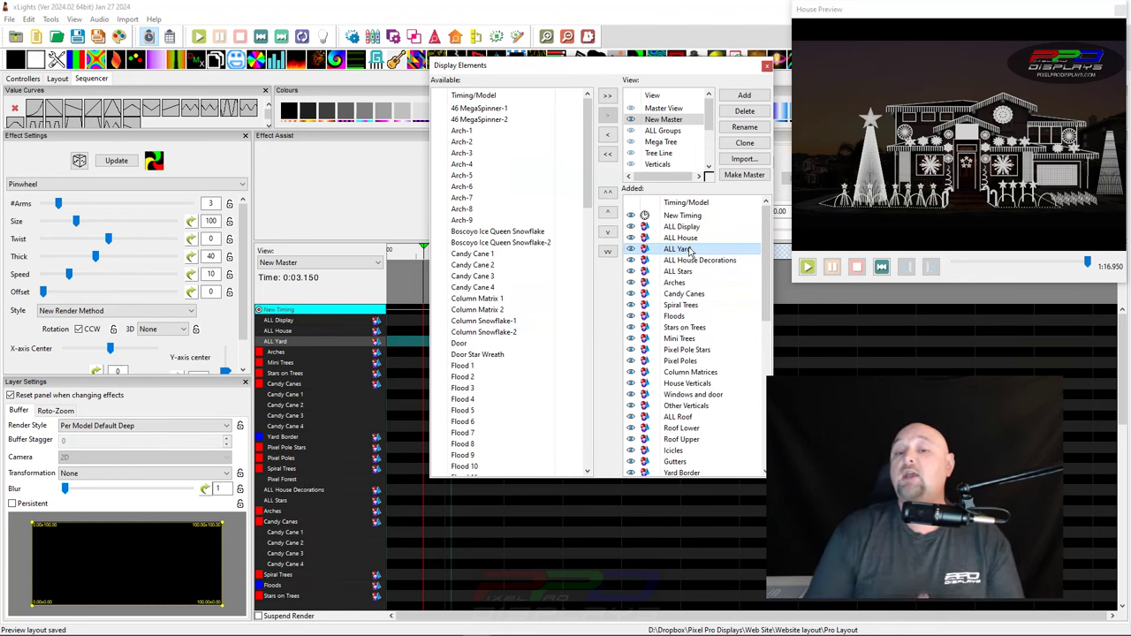
{"action": "left_click", "coordinate": [672, 237]}
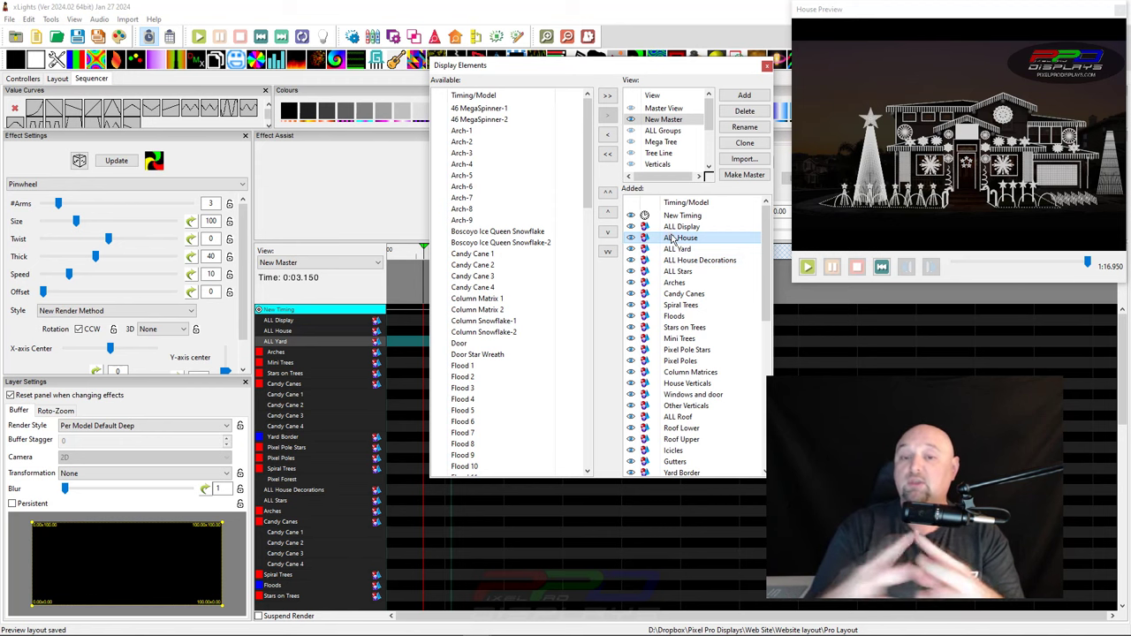
{"action": "left_click", "coordinate": [682, 227]}
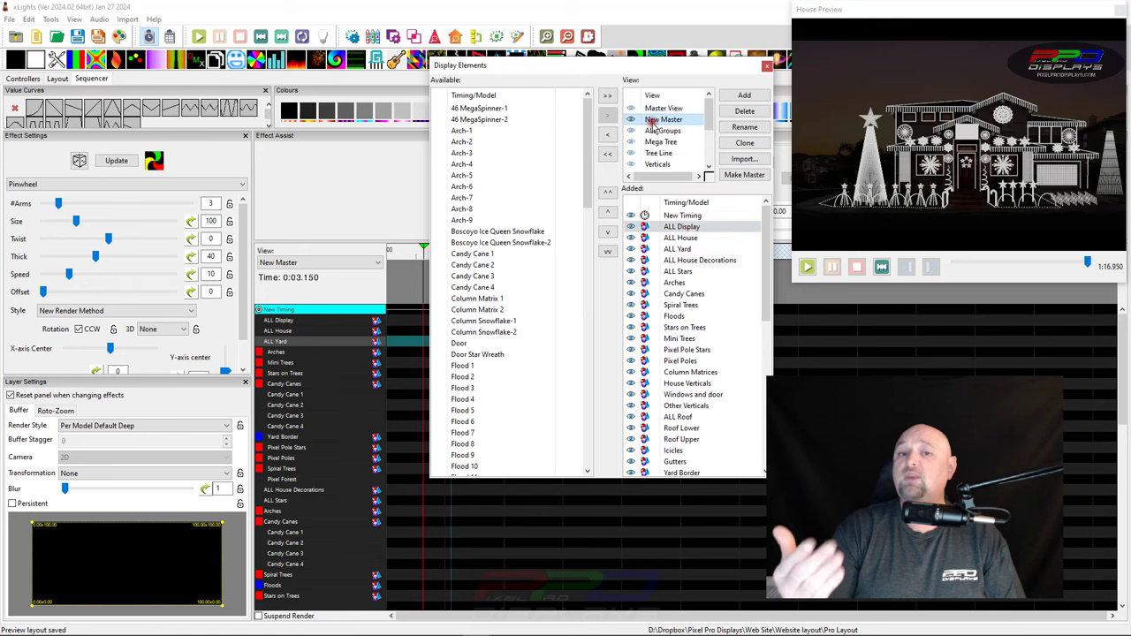
- Make the New Master view the sequence's master view and close the display elements
{"action": "left_click", "coordinate": [743, 175]}
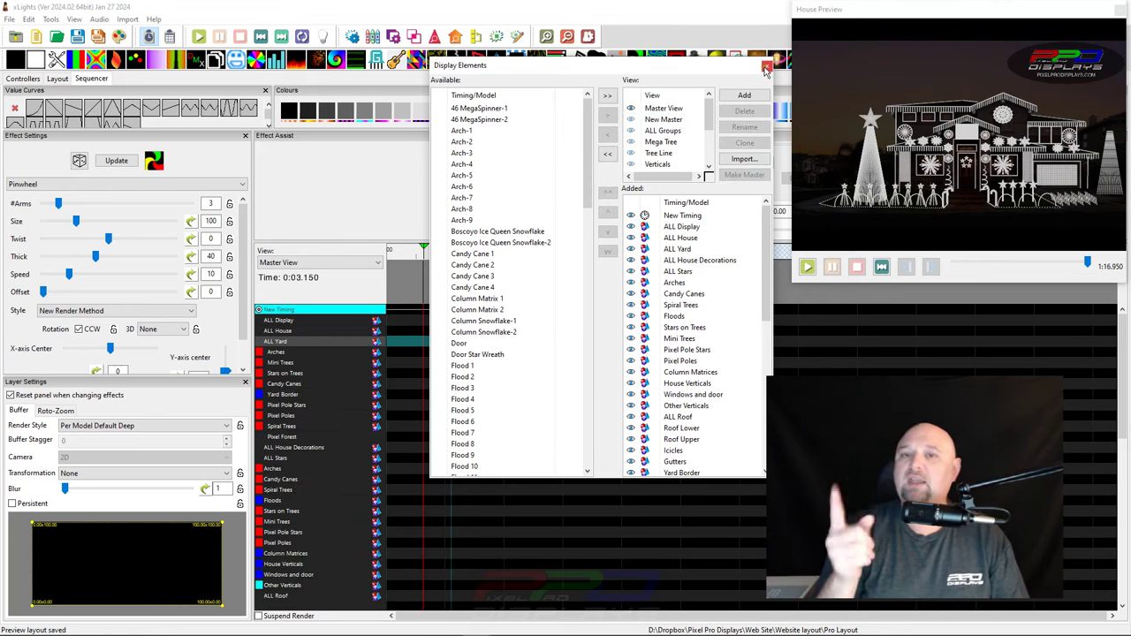
{"action": "left_click", "coordinate": [765, 68]}
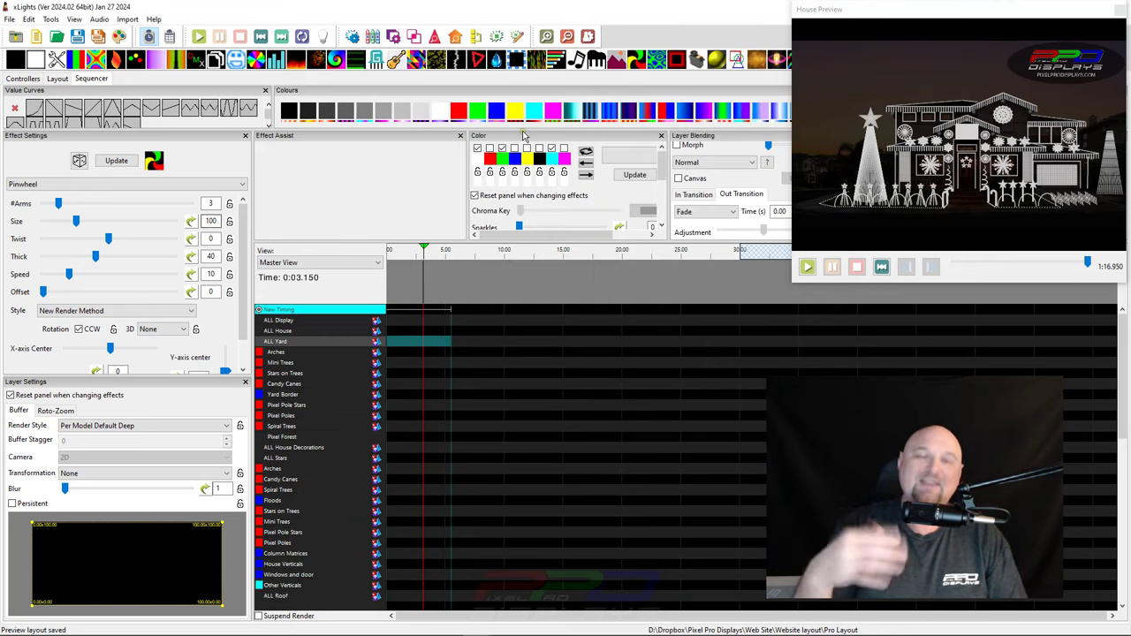
- Open the sequence settings to view the Allow Blending Between Models option, keeping the timeline unobstructed
{"action": "left_click", "coordinate": [589, 37]}
{"action": "left_click_drag", "start_coordinate": [210, 69], "coordinate": [258, 19]}
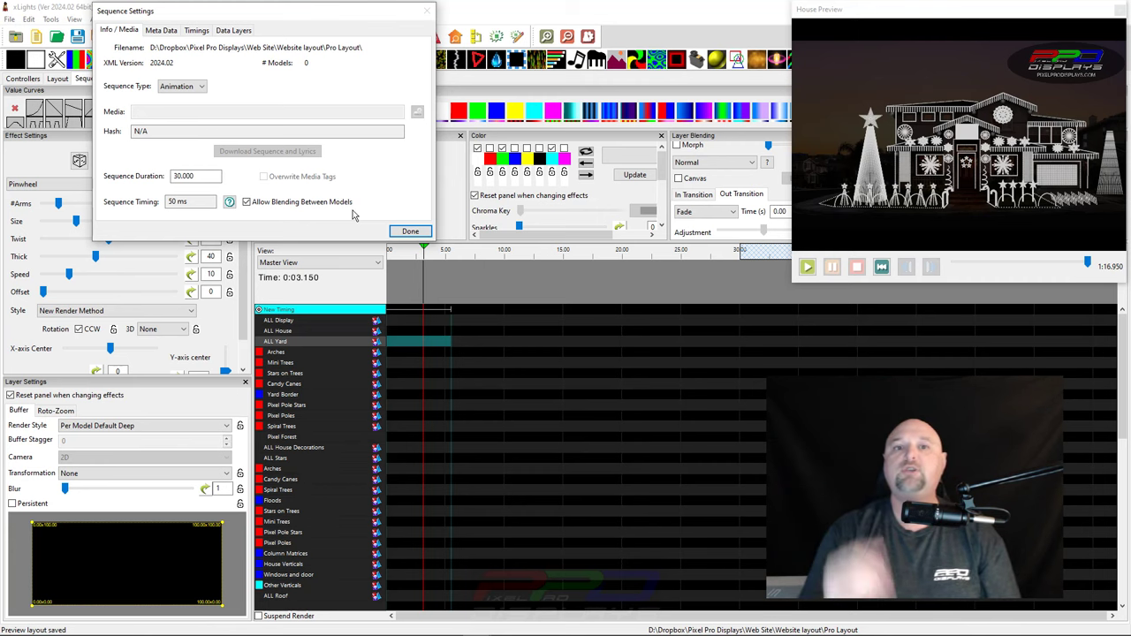
- Close the sequence settings and review the master view's group order in the display elements
{"action": "left_click_drag", "start_coordinate": [373, 9], "coordinate": [713, 287]}
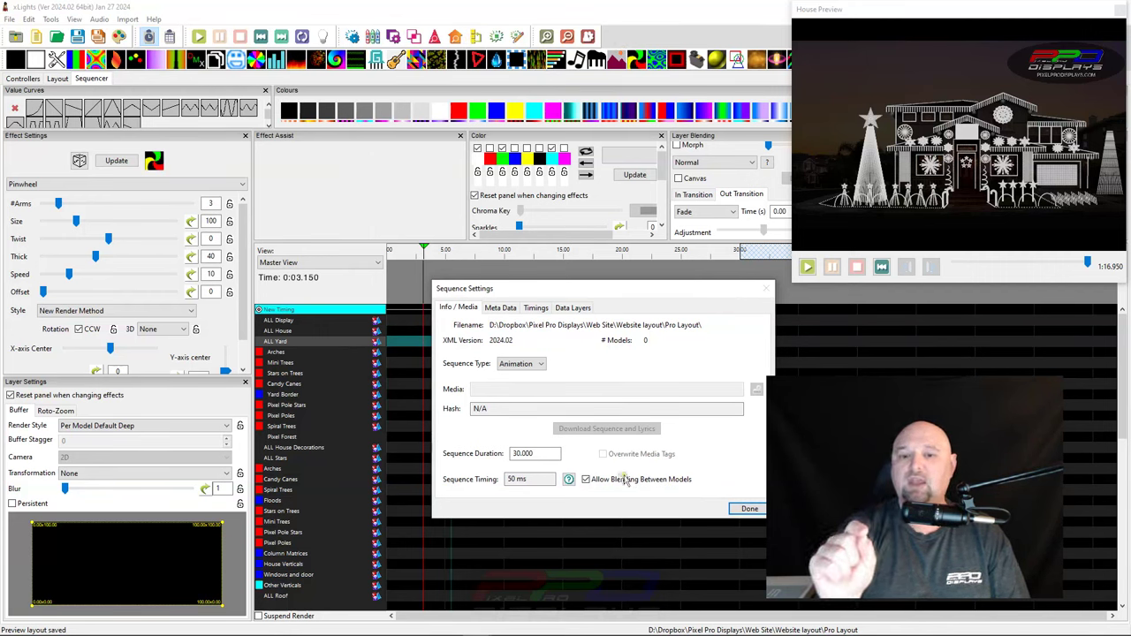
{"action": "left_click", "coordinate": [748, 510]}
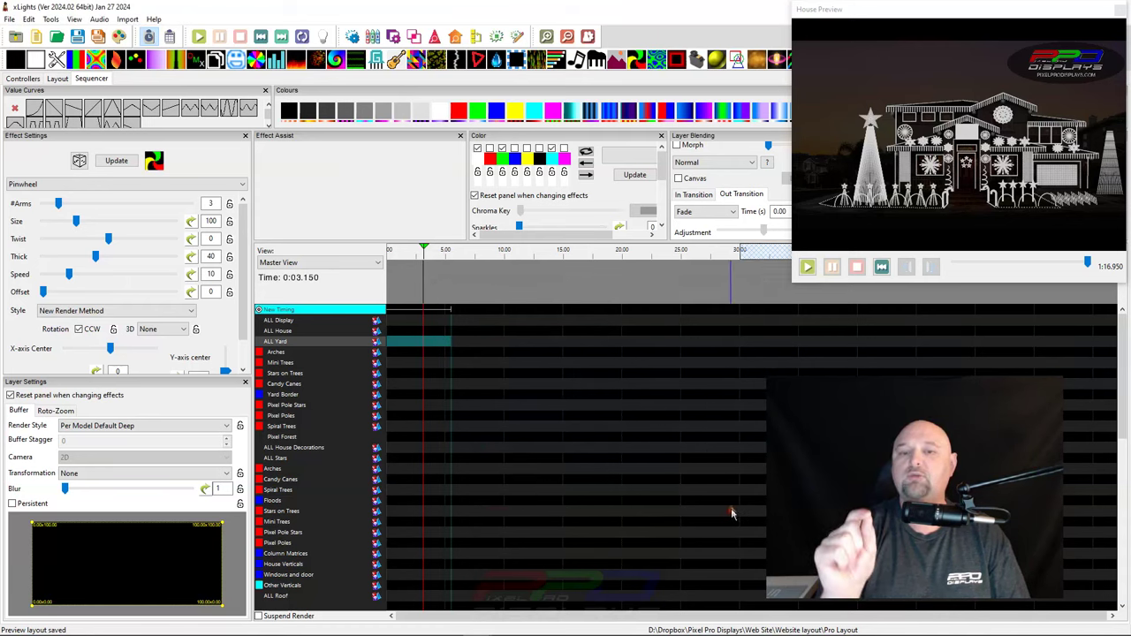
{"action": "left_click", "coordinate": [475, 39]}
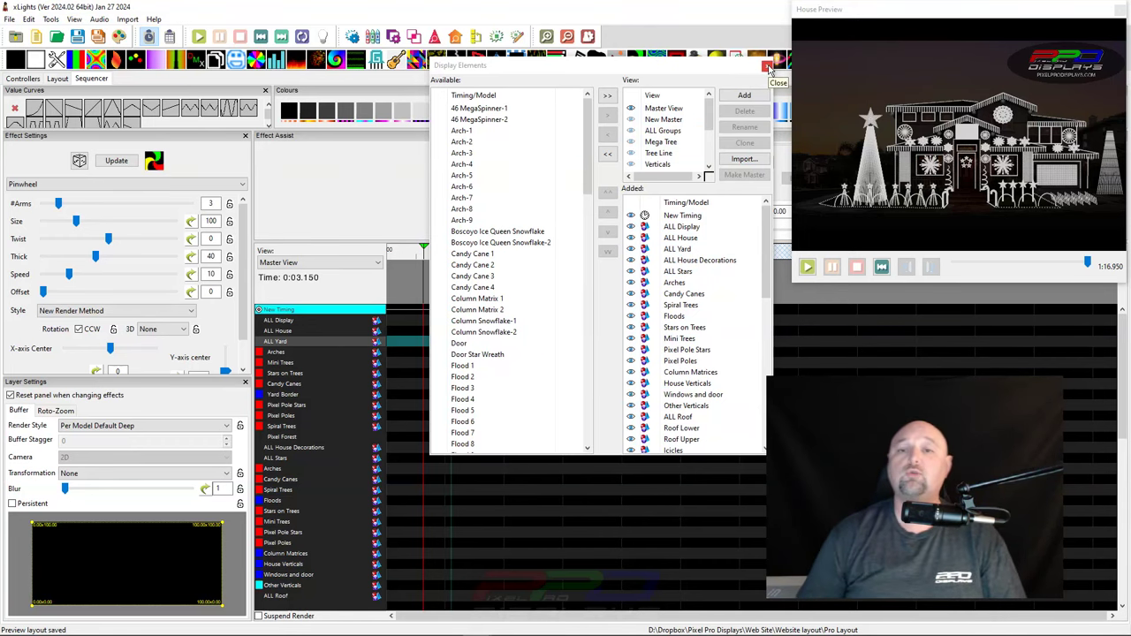
{"action": "left_click", "coordinate": [767, 67]}
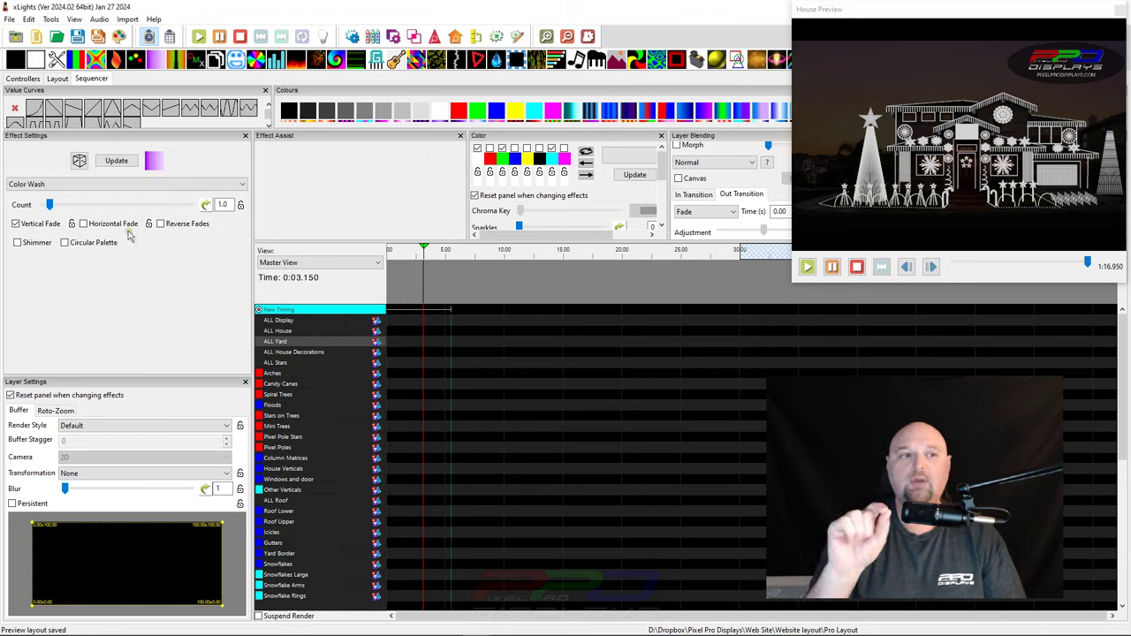
- Add a Color Wash effect to the Candy Canes row across the first timing interval
{"action": "left_click_drag", "start_coordinate": [161, 157], "coordinate": [399, 386]}
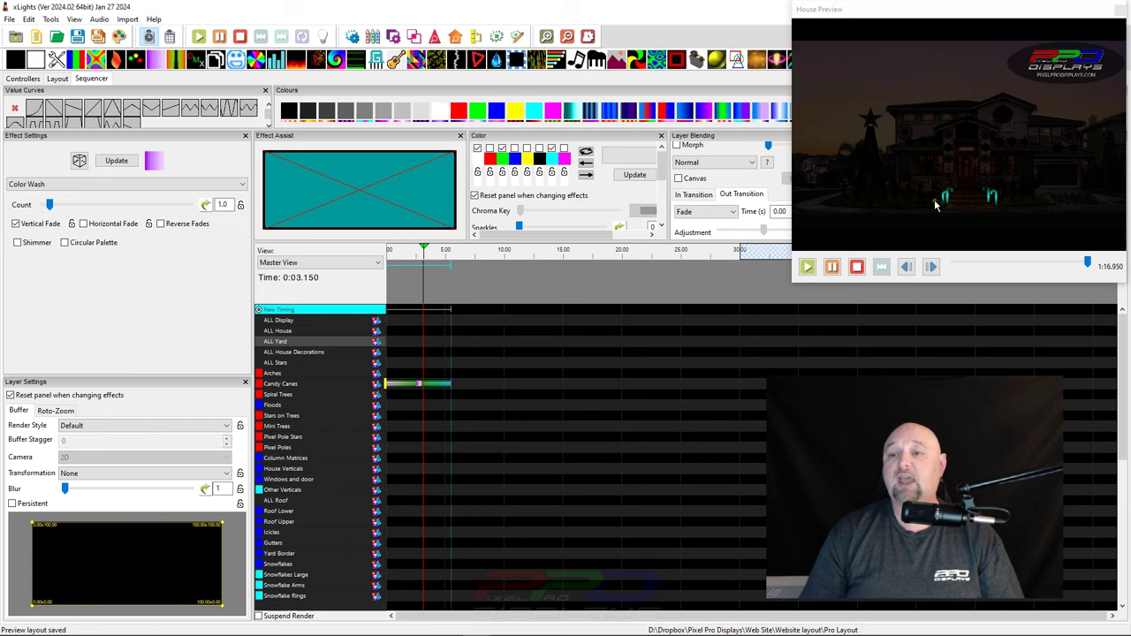
- Add a timing mark at 0:11.550, try an On effect on Candy Canes in the new interval, and delete that effect
{"action": "left_click", "coordinate": [523, 279]}
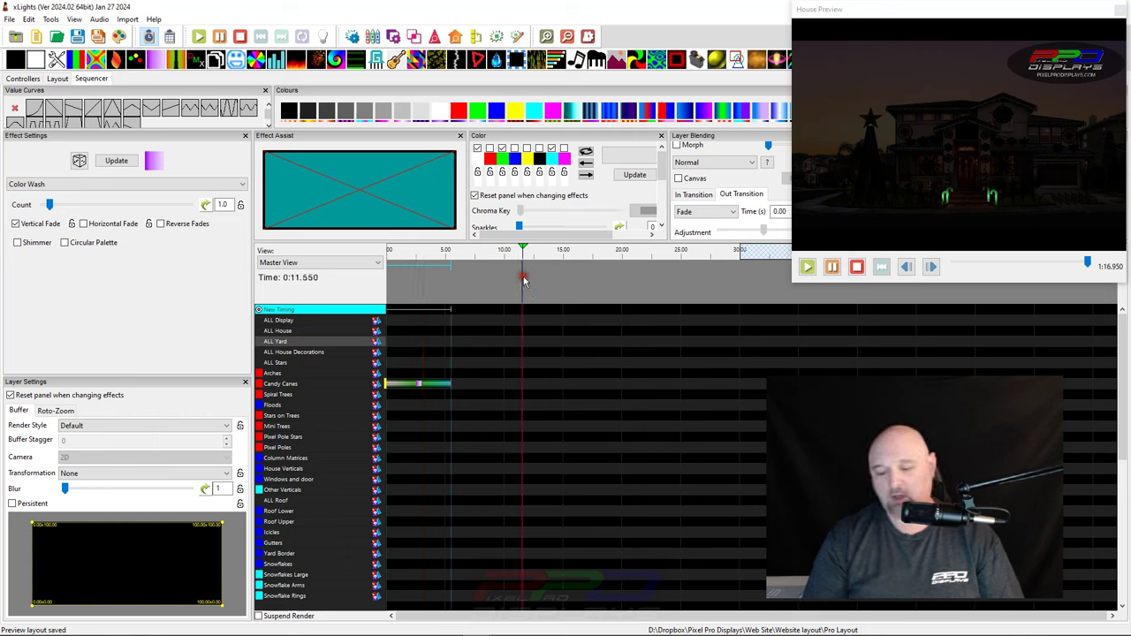
{"action": "key", "text": "t"}
{"action": "left_click", "coordinate": [480, 387]}
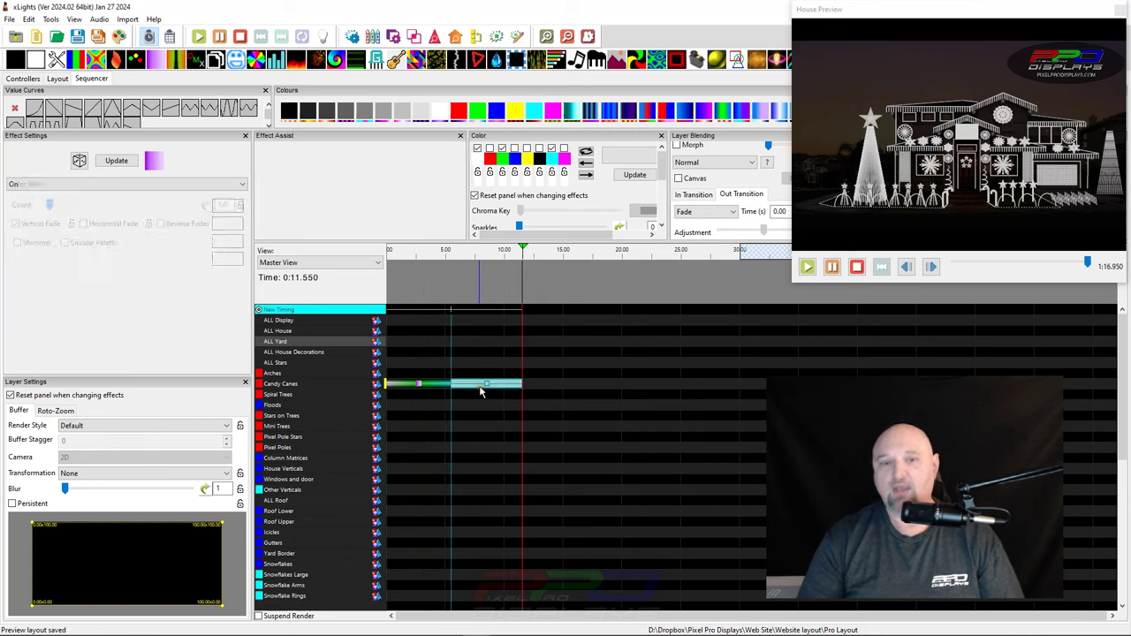
{"action": "key", "text": "o"}
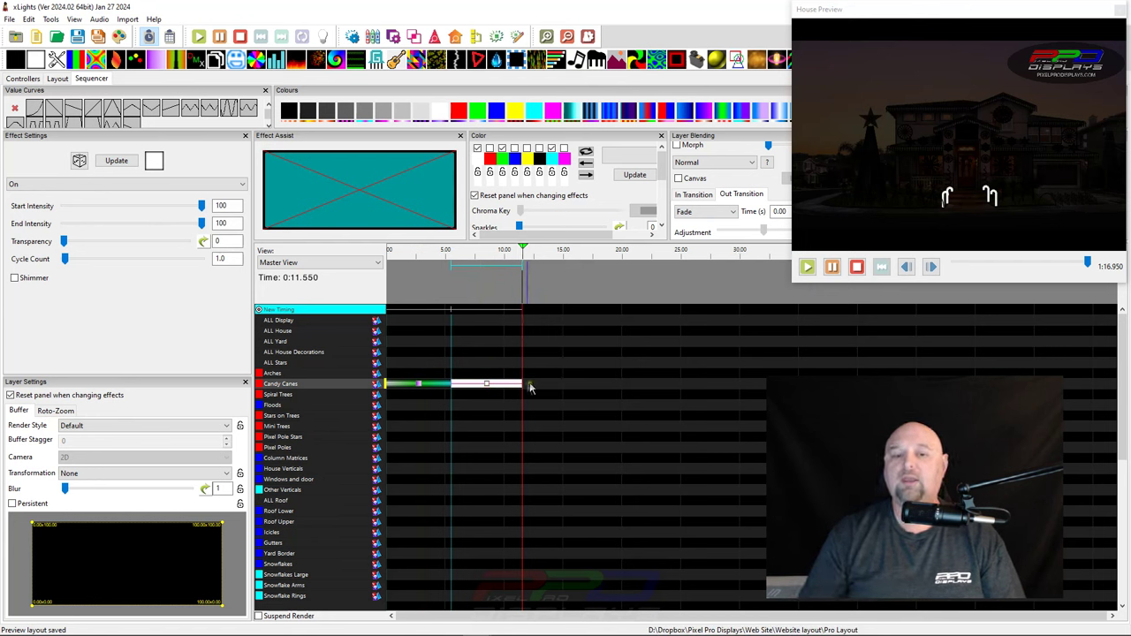
{"action": "key", "text": "Delete"}
{"action": "left_click", "coordinate": [436, 386]}
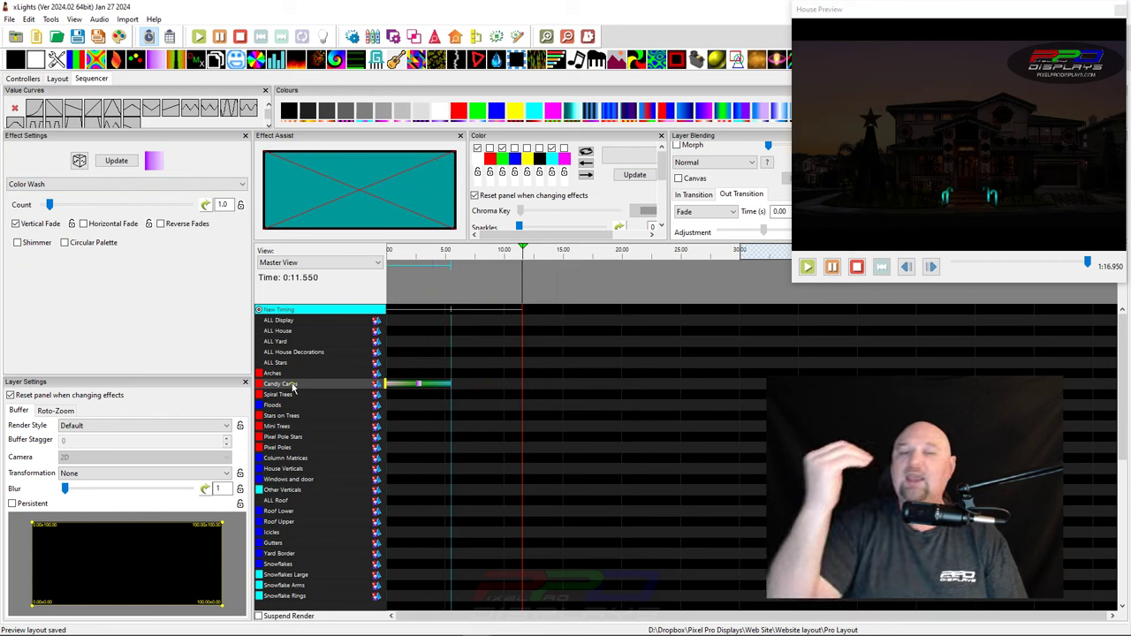
- Paste the Pinwheel effect onto ALL Yard in the first interval and set its speed to 2 and thickness to 63
{"action": "left_click", "coordinate": [272, 344]}
{"action": "left_click", "coordinate": [399, 345]}
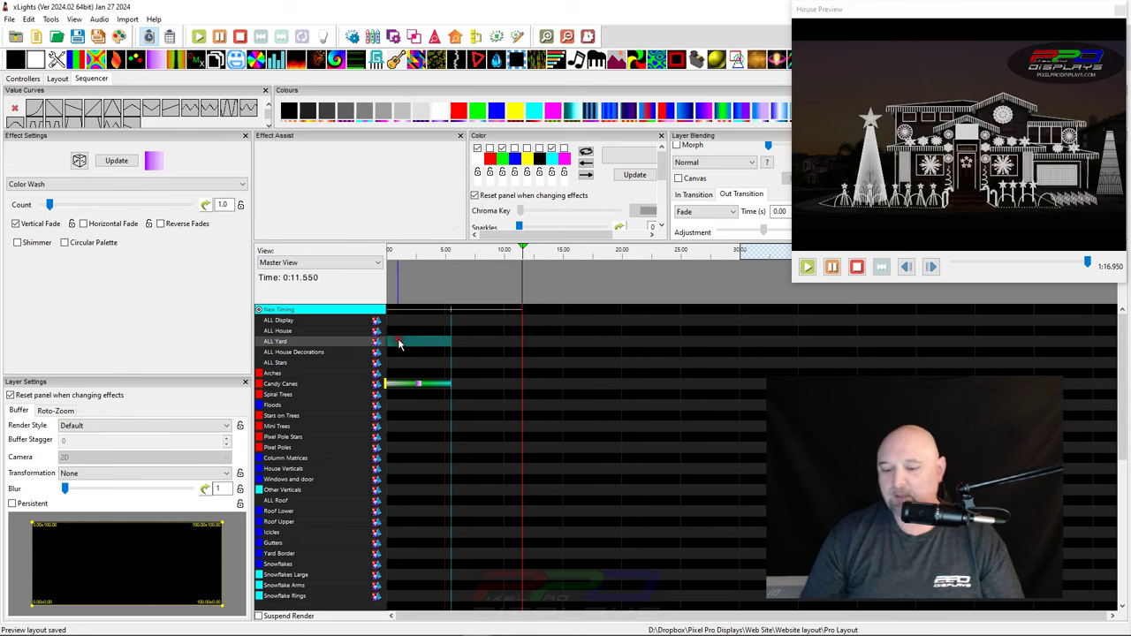
{"action": "key", "text": "ctrl+v"}
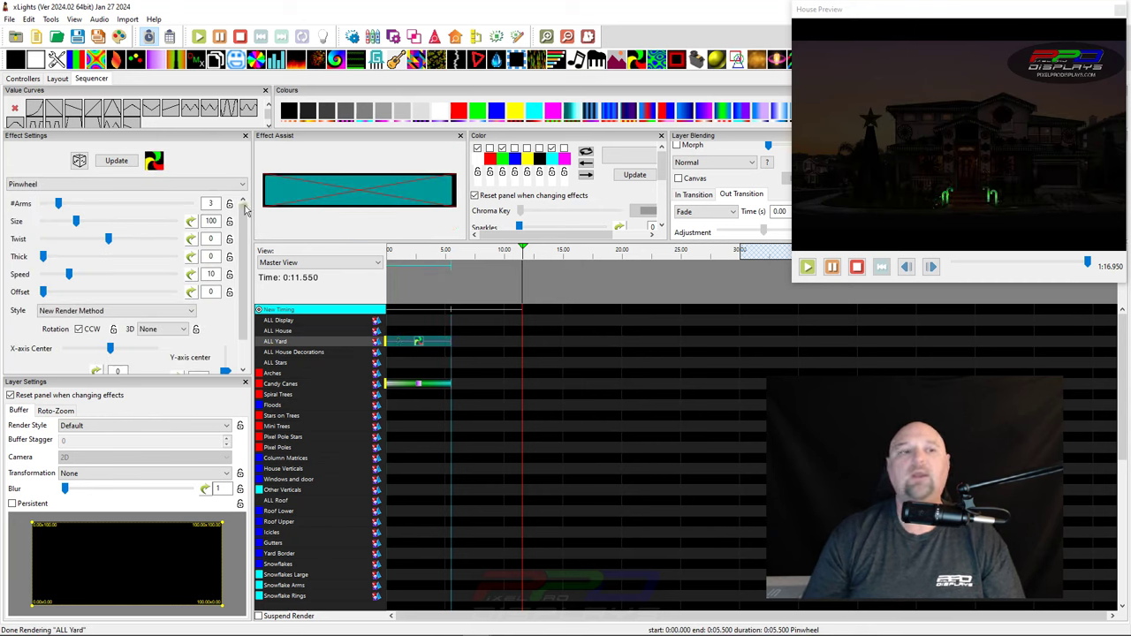
{"action": "mouse_move", "coordinate": [69, 274]}
{"action": "left_mouse_down"}
{"action": "mouse_move", "coordinate": [45, 275]}
{"action": "mouse_move", "coordinate": [53, 279]}
{"action": "left_mouse_up"}
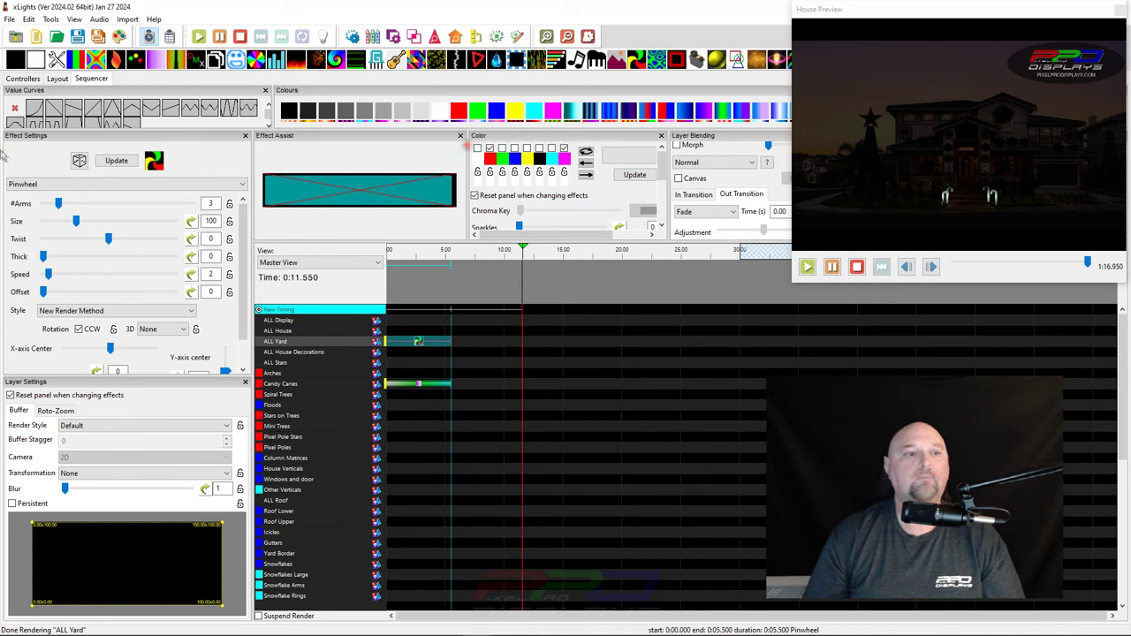
{"action": "left_click_drag", "start_coordinate": [43, 256], "coordinate": [129, 265]}
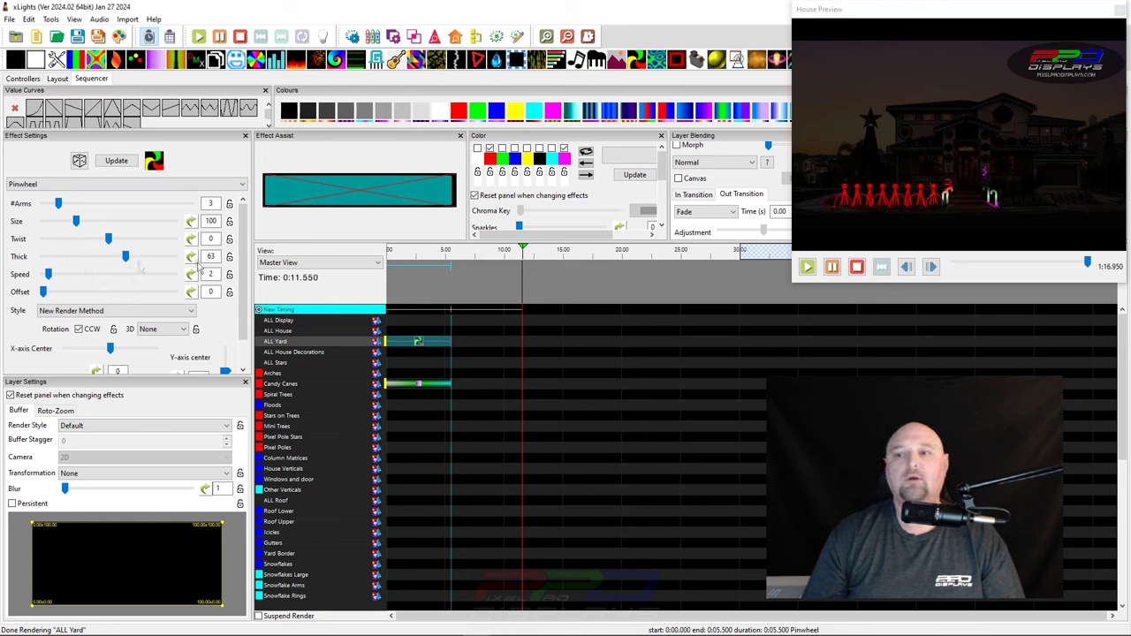
- Inspect the candy canes closely in the house preview and disable Allow Blending Between Models in the sequence settings
{"action": "scroll", "coordinate": [960, 228], "scroll_direction": "up", "scroll_amount": 5}
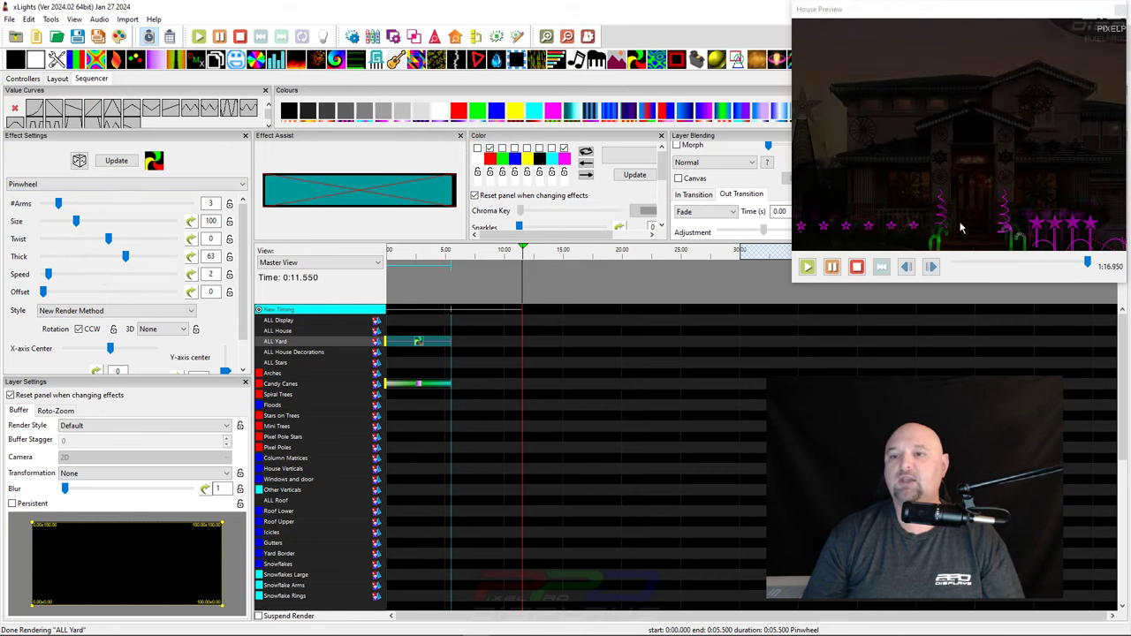
{"action": "scroll", "coordinate": [903, 128], "scroll_direction": "up", "scroll_amount": 3}
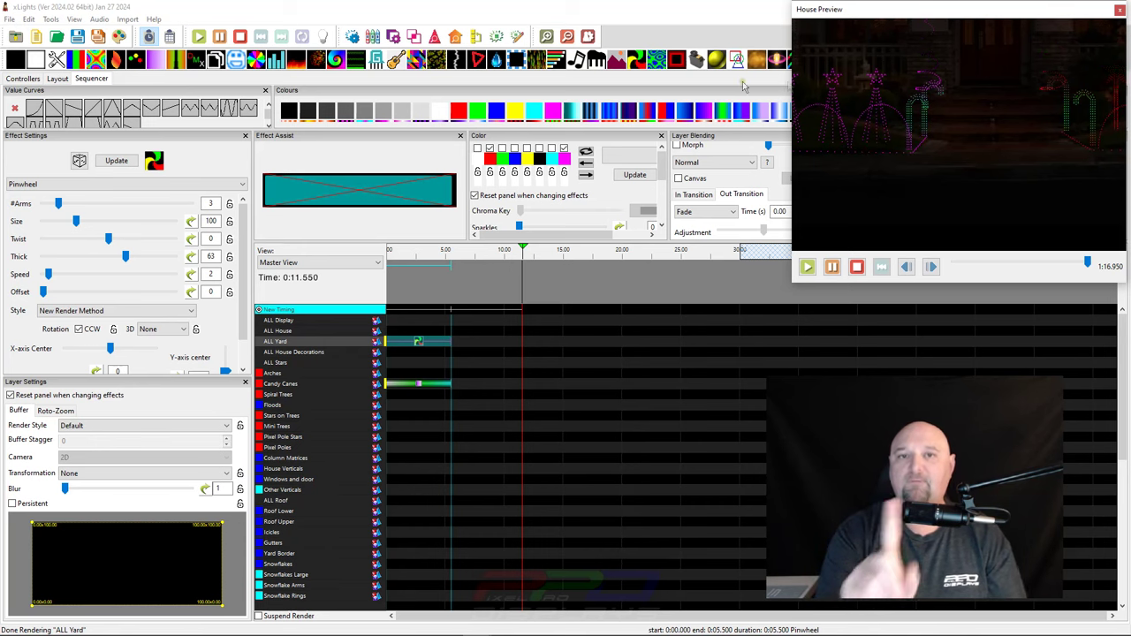
{"action": "key", "text": "F10"}
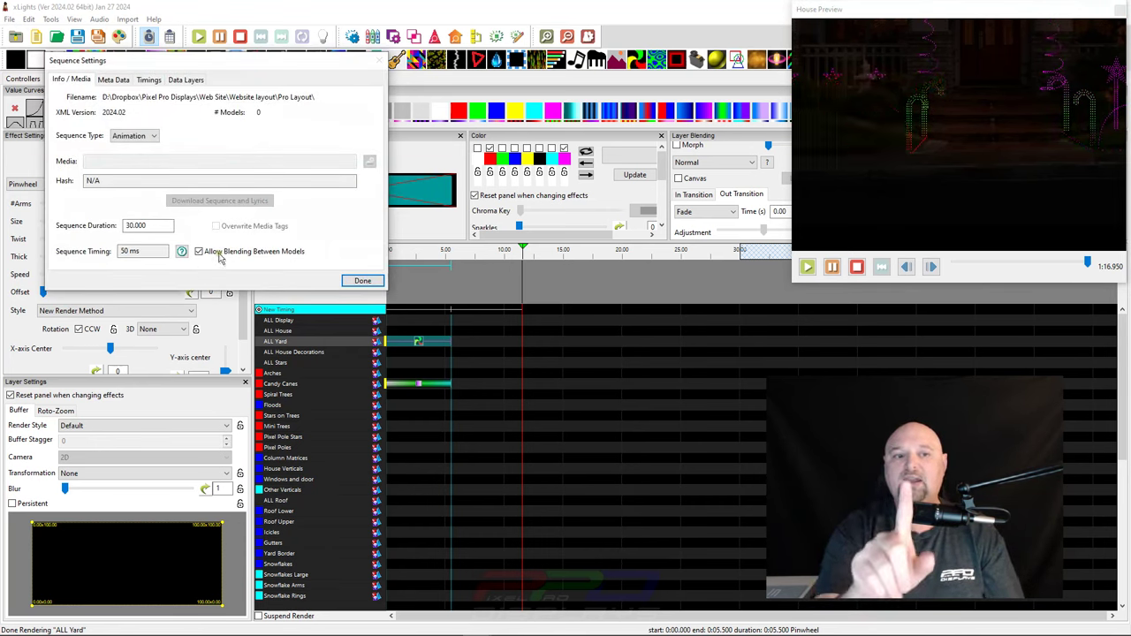
{"action": "left_click", "coordinate": [364, 281]}
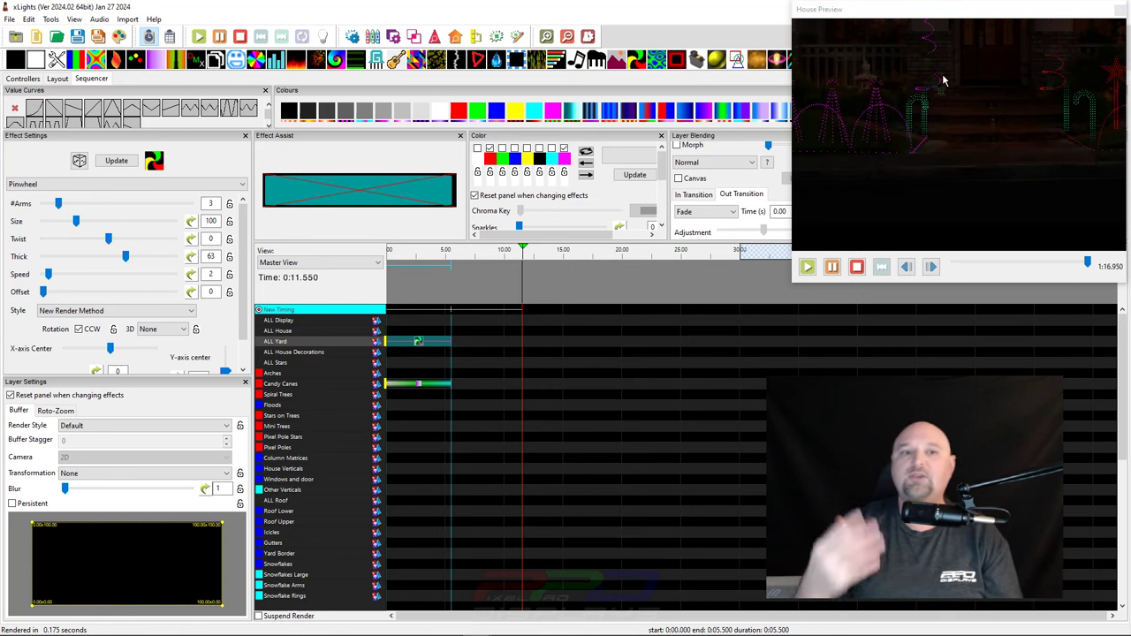
{"action": "left_click", "coordinate": [588, 38]}
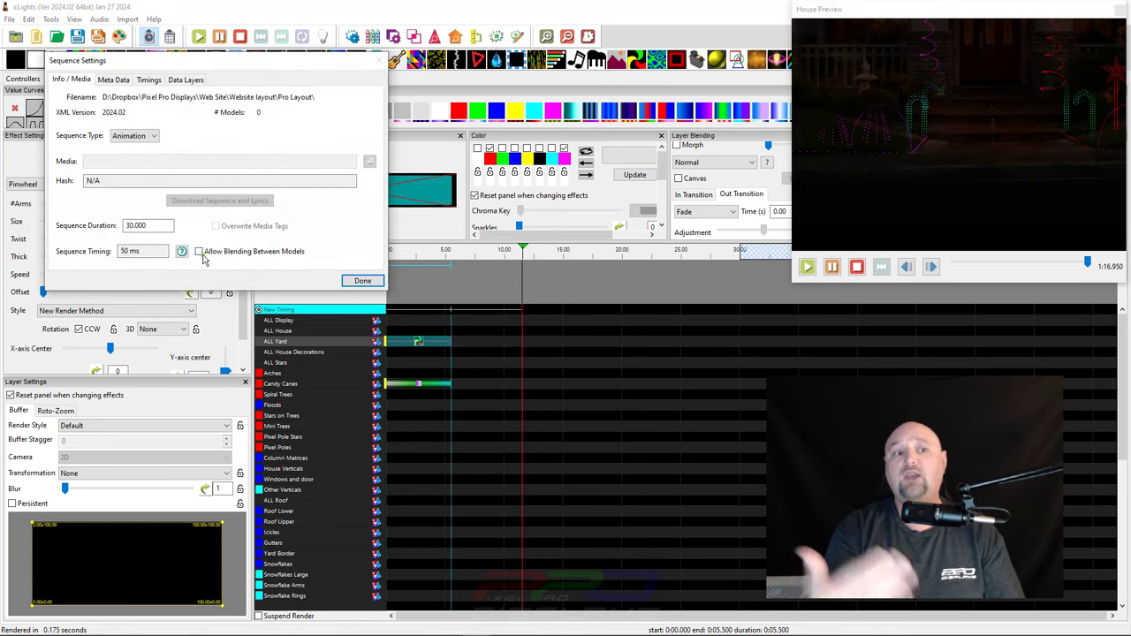
{"action": "left_click", "coordinate": [362, 281]}
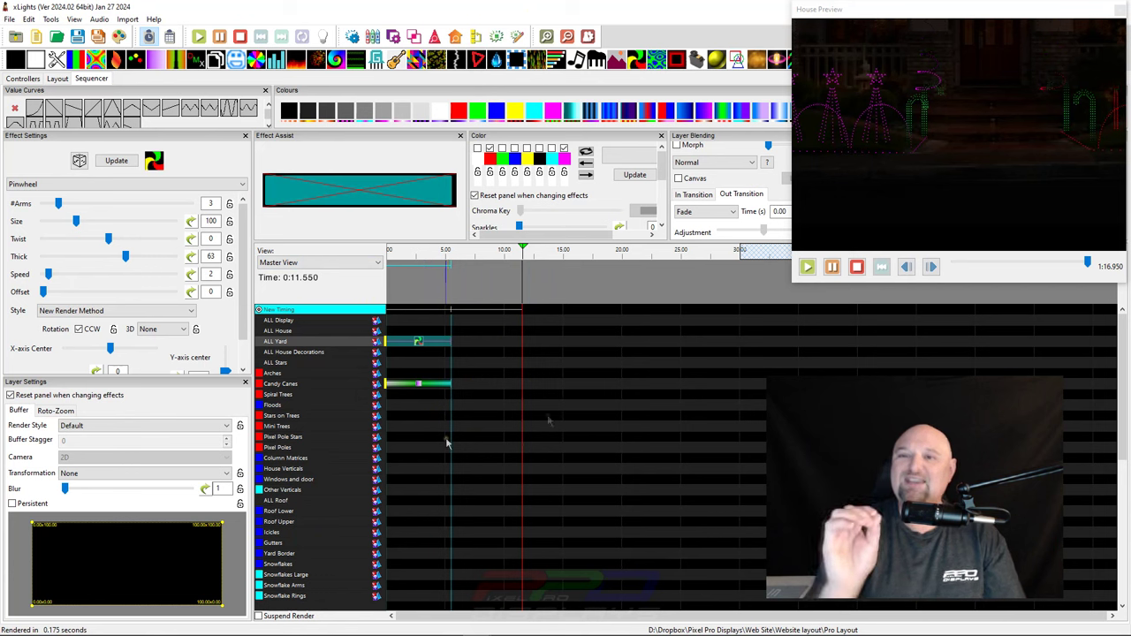
- Reset the house preview and delete the Color Wash effect from Candy Canes, leaving the ALL Yard Pinwheel selected
{"action": "right_click", "coordinate": [939, 133]}
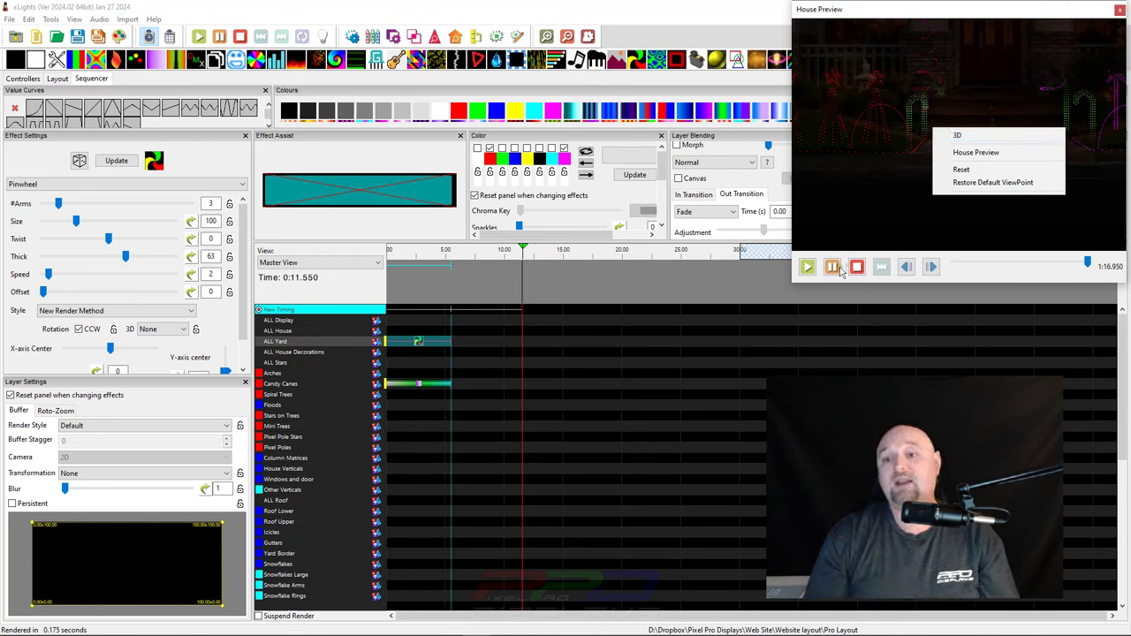
{"action": "left_click", "coordinate": [959, 169]}
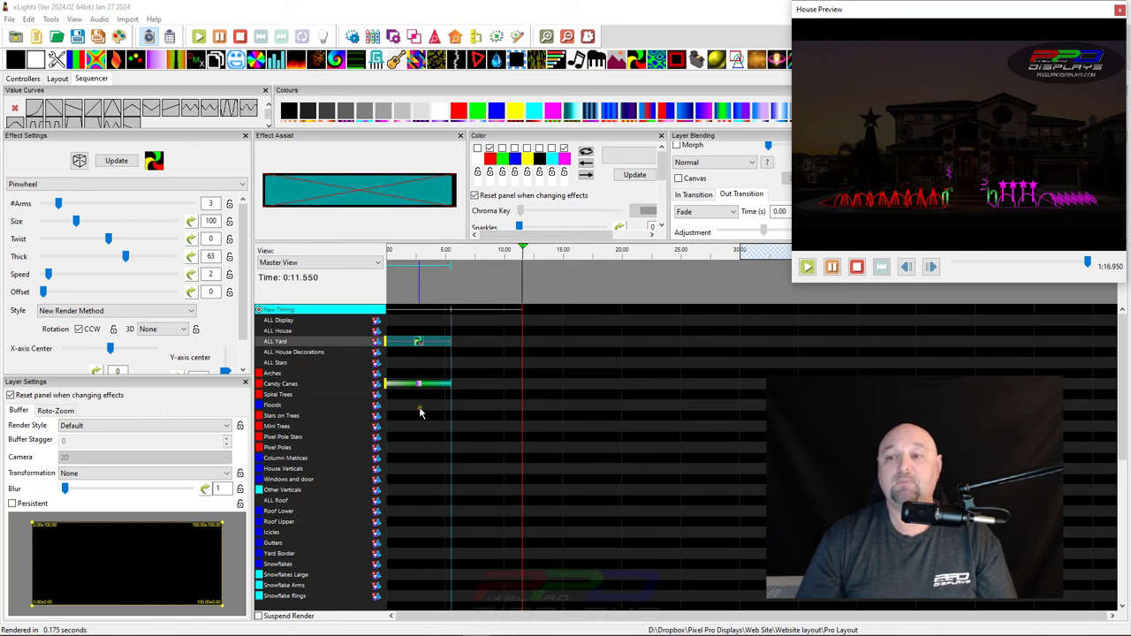
{"action": "left_click_drag", "start_coordinate": [419, 407], "coordinate": [421, 369]}
{"action": "left_click", "coordinate": [423, 345]}
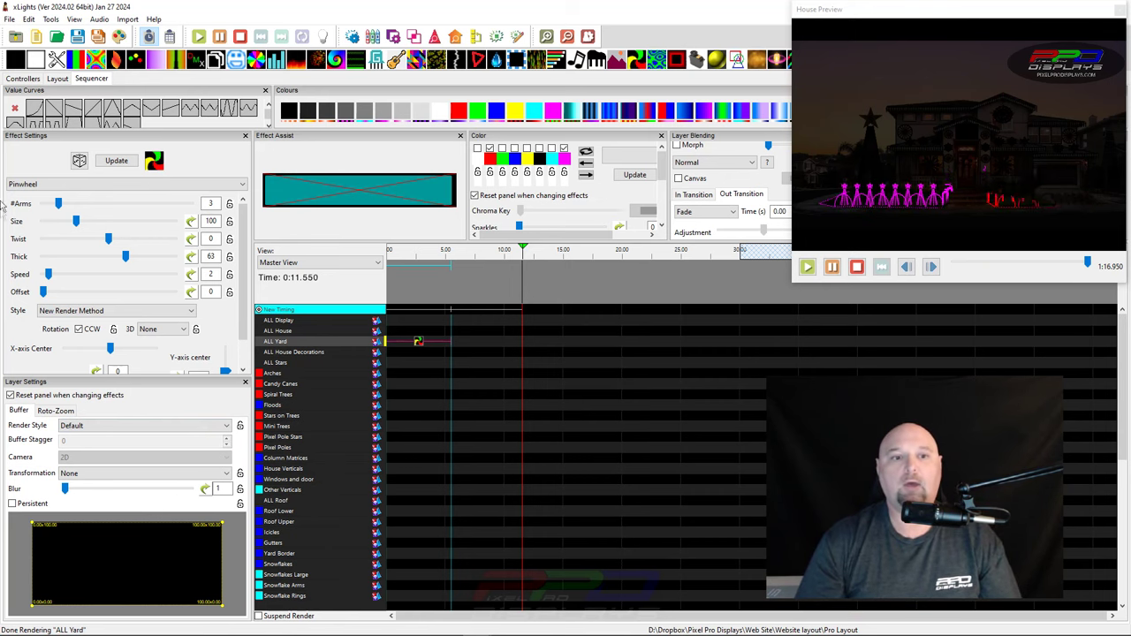
- Examine which subgroups and models make up the ALL Yard group in the layout, including Pixel Forest
{"action": "left_click", "coordinate": [57, 78]}
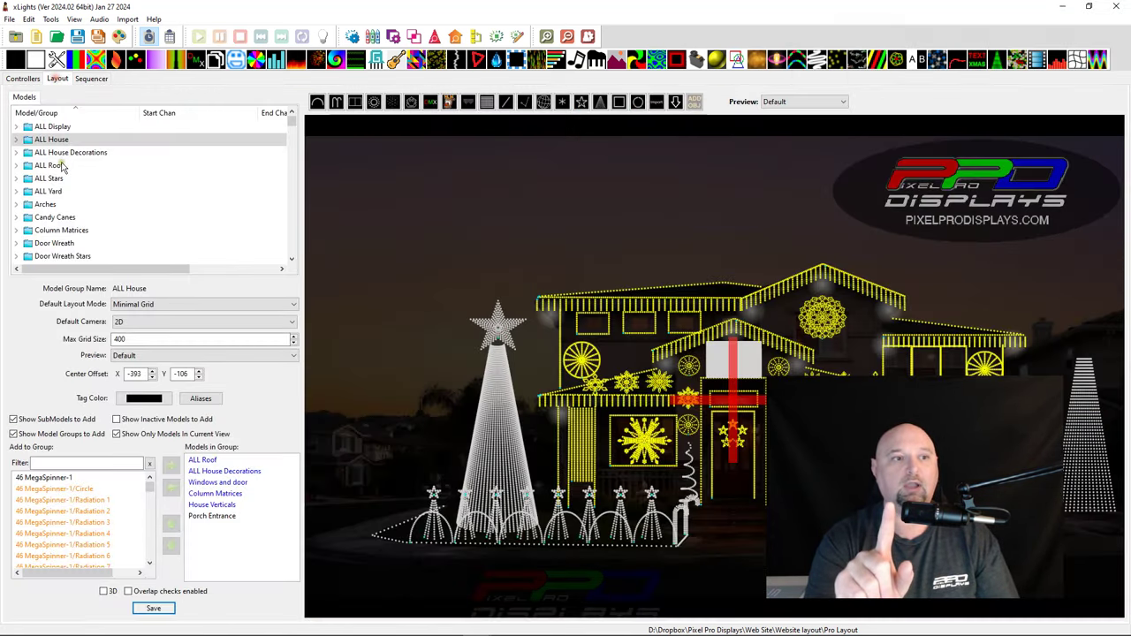
{"action": "left_click", "coordinate": [46, 192]}
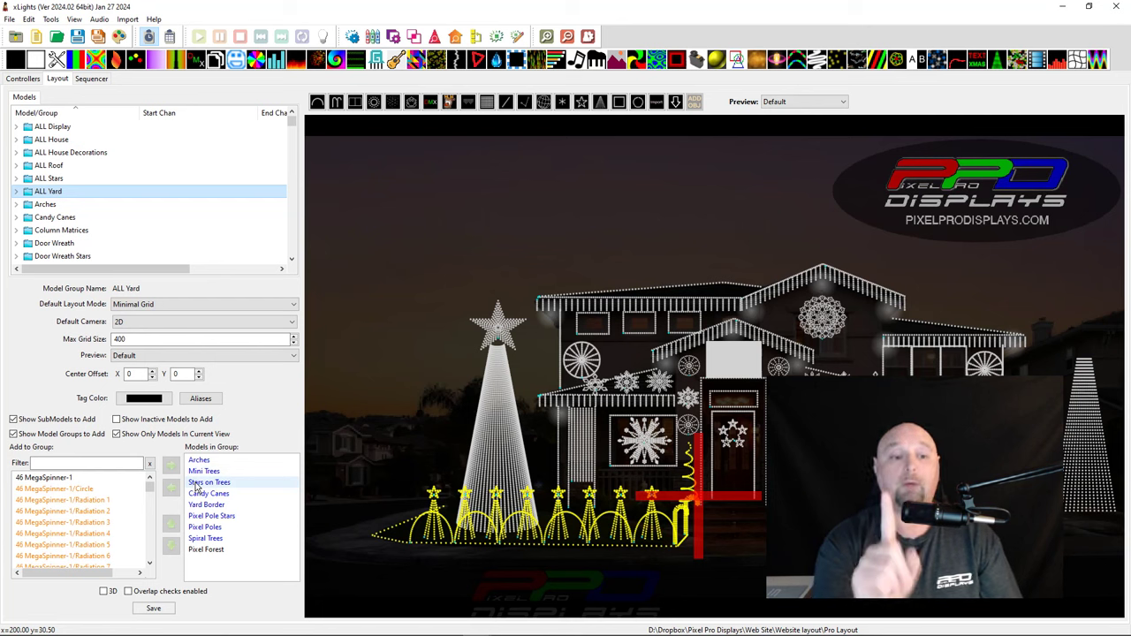
{"action": "left_click", "coordinate": [202, 551]}
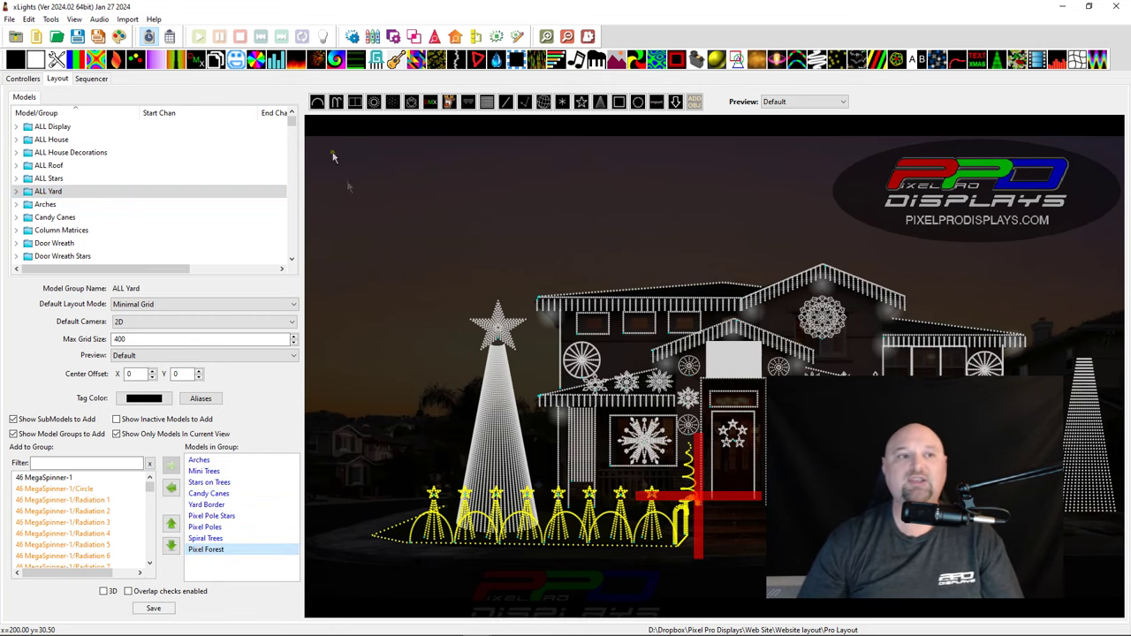
- In the sequencer, set the ALL Yard Pinwheel to 4 arms, thickness 37, speed 5 and the Per Model Default render style
{"action": "left_click", "coordinate": [92, 79]}
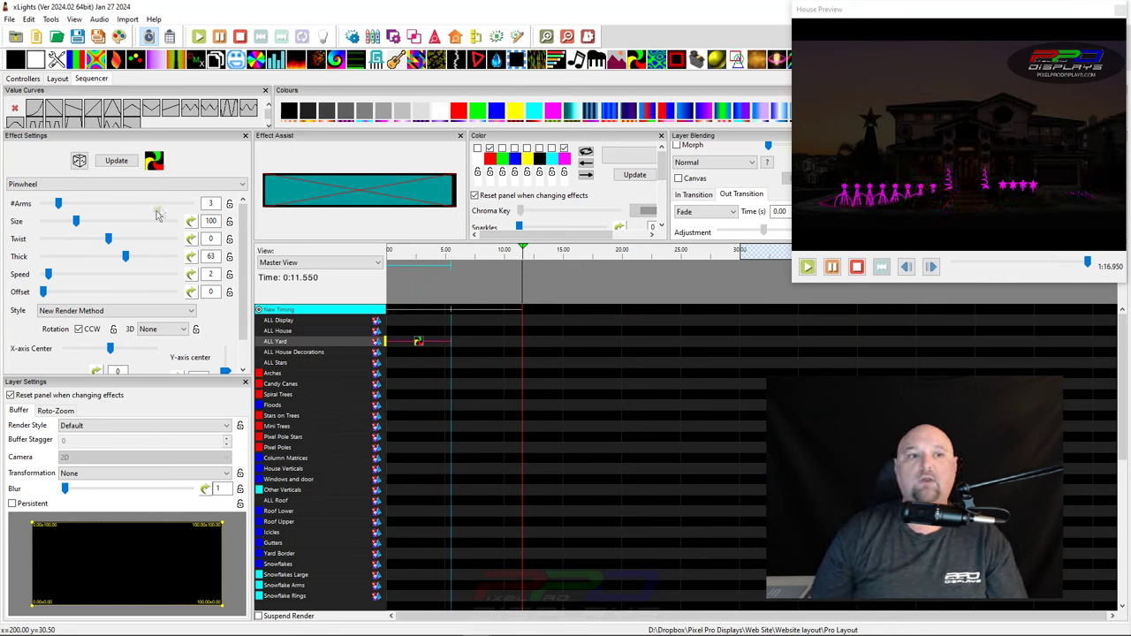
{"action": "left_click", "coordinate": [88, 204]}
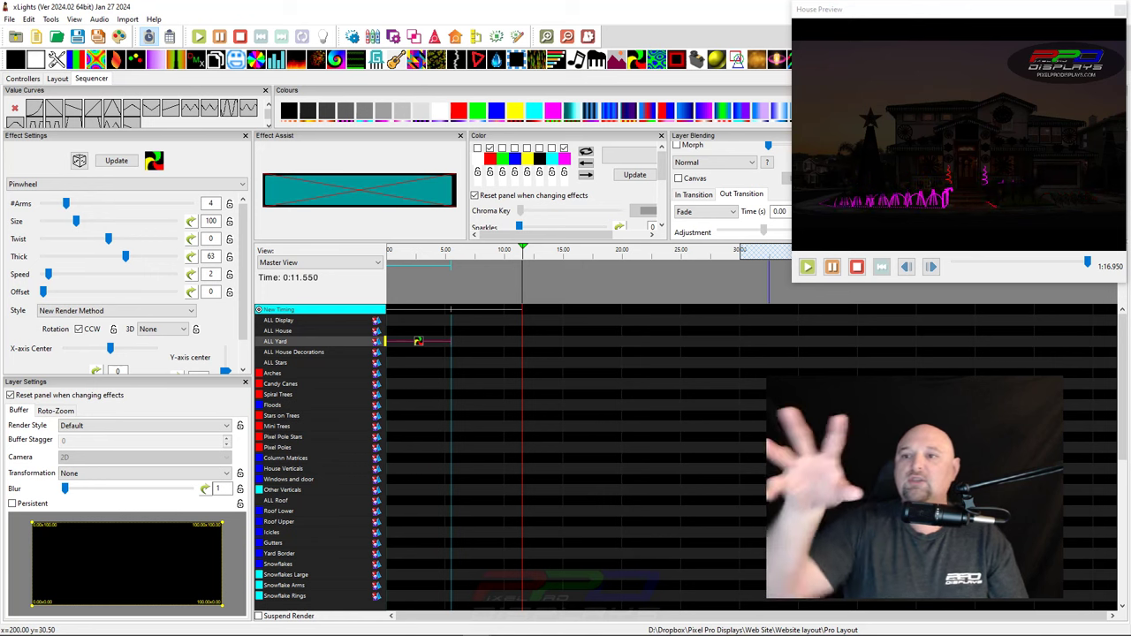
{"action": "left_click", "coordinate": [85, 258]}
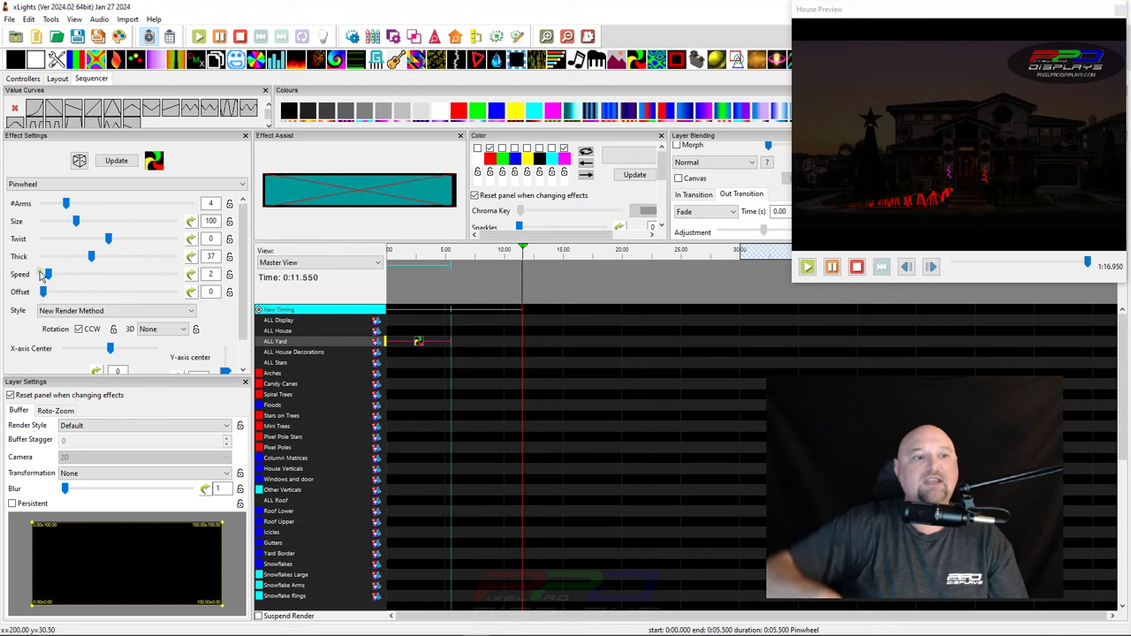
{"action": "left_click", "coordinate": [55, 275]}
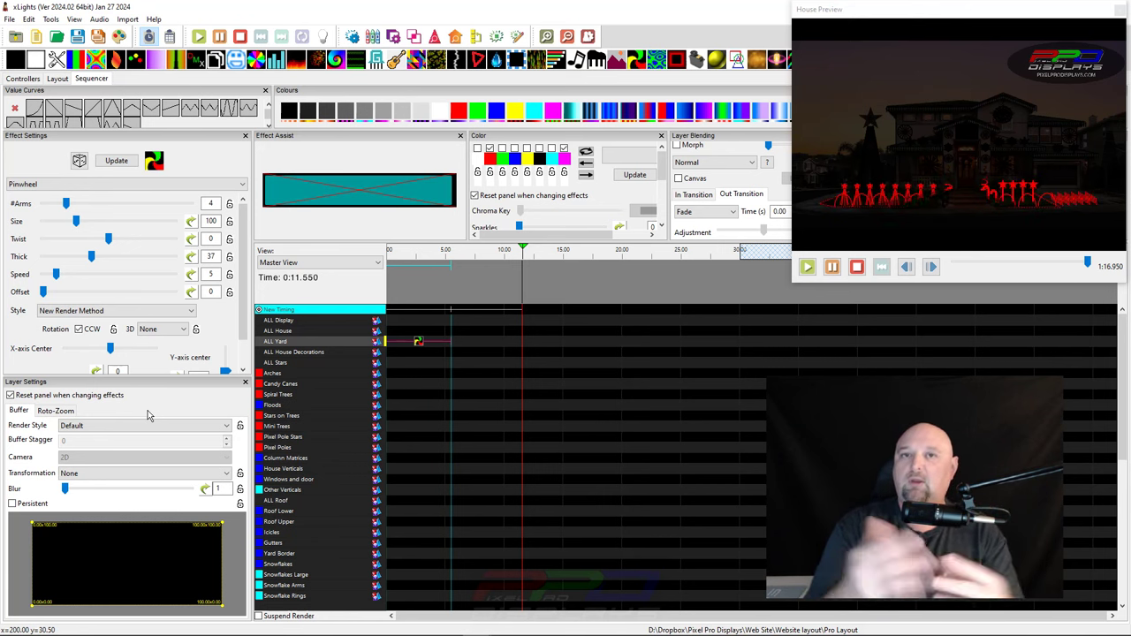
{"action": "left_click", "coordinate": [71, 426]}
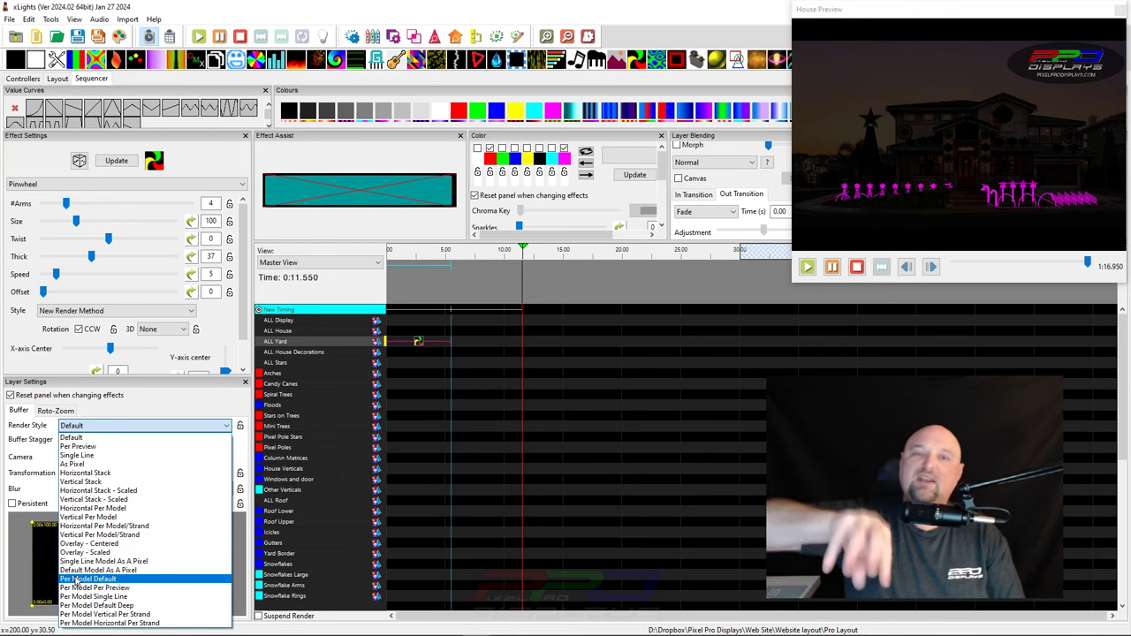
{"action": "left_click", "coordinate": [76, 580]}
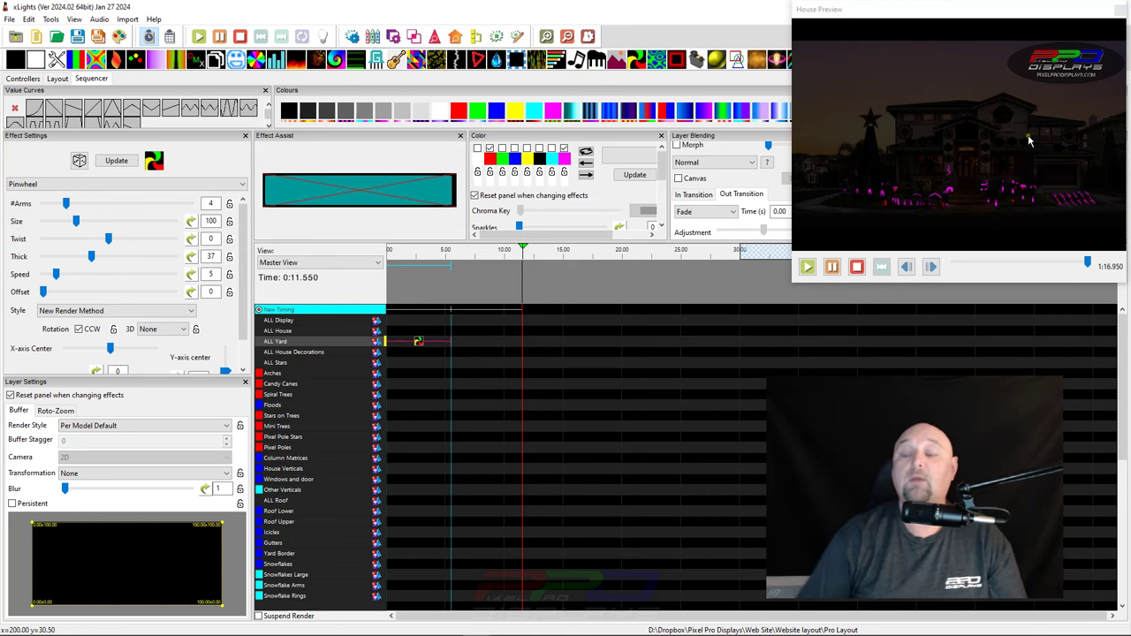
- Move the Pinwheel effect from ALL Yard to Spiral Trees and set its render style to Default
{"action": "left_click", "coordinate": [423, 347]}
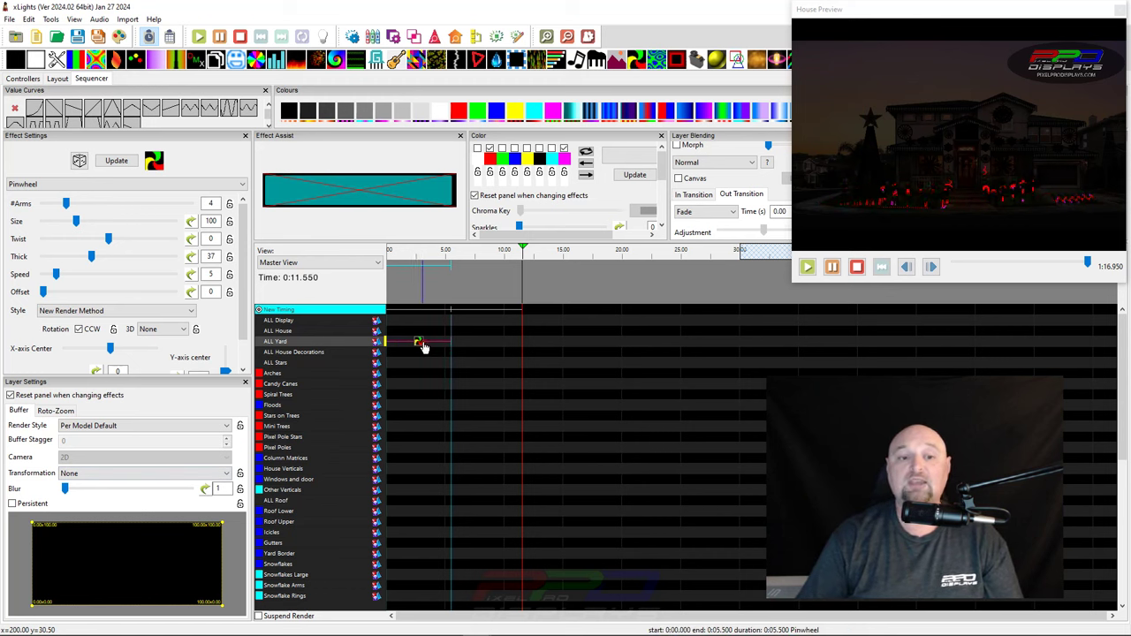
{"action": "key", "text": "Delete"}
{"action": "left_click", "coordinate": [397, 511]}
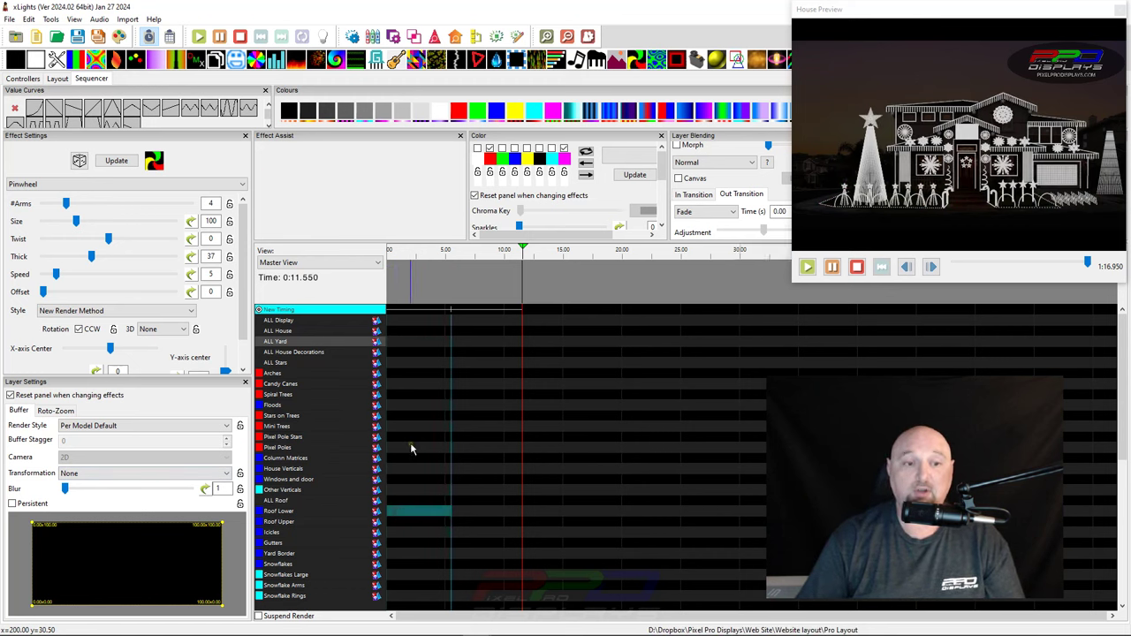
{"action": "left_click", "coordinate": [420, 396]}
{"action": "key", "text": "ctrl+v"}
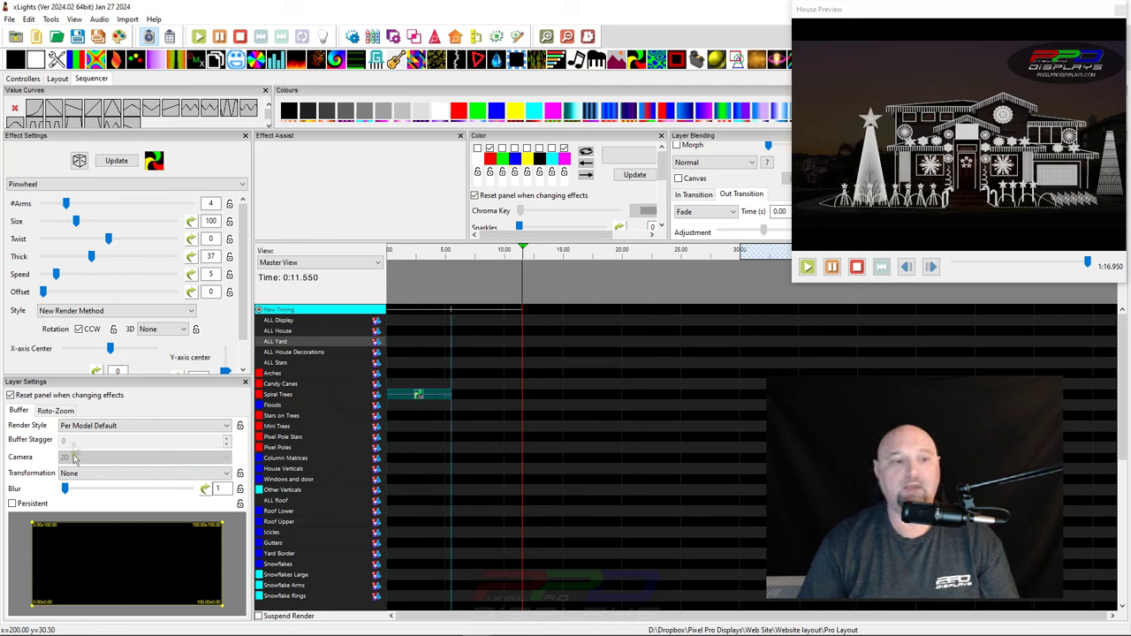
{"action": "left_click", "coordinate": [71, 425]}
{"action": "left_click", "coordinate": [104, 437]}
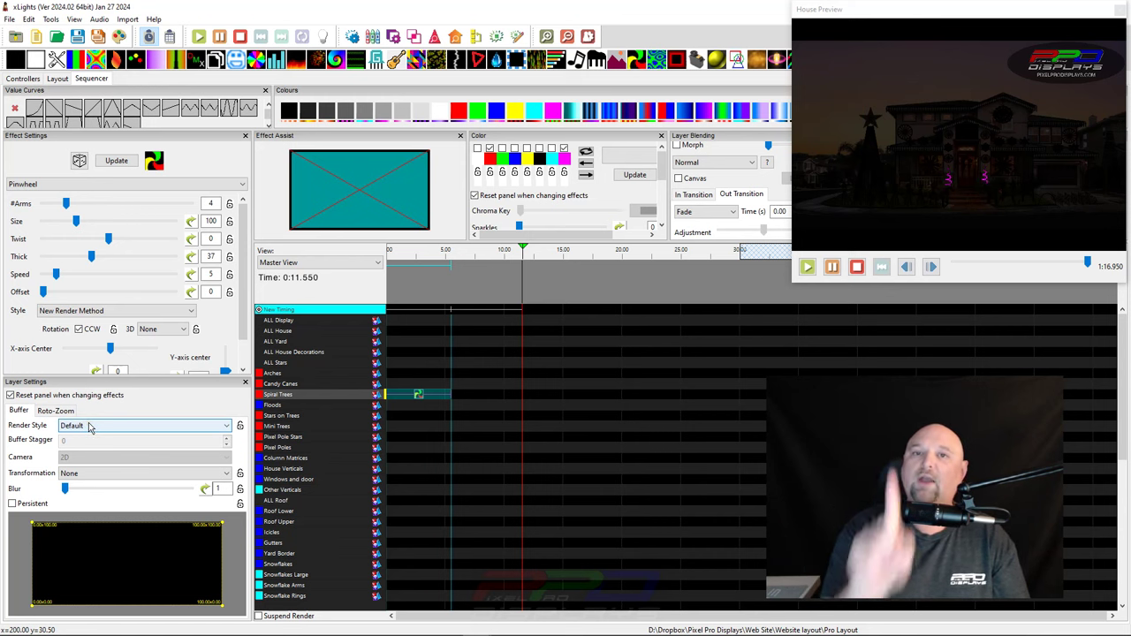
- Move the Pinwheel effect from Spiral Trees to the ALL Yard group and set its render style to Per Model Default Deep
{"action": "left_click", "coordinate": [419, 396]}
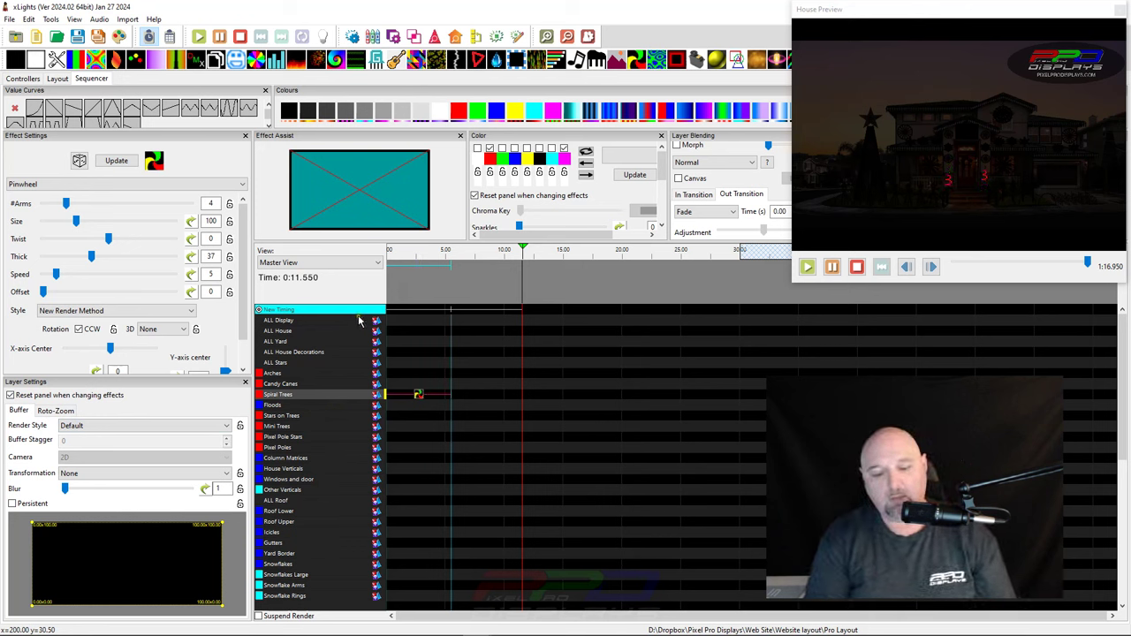
{"action": "left_click_drag", "start_coordinate": [418, 394], "coordinate": [417, 345]}
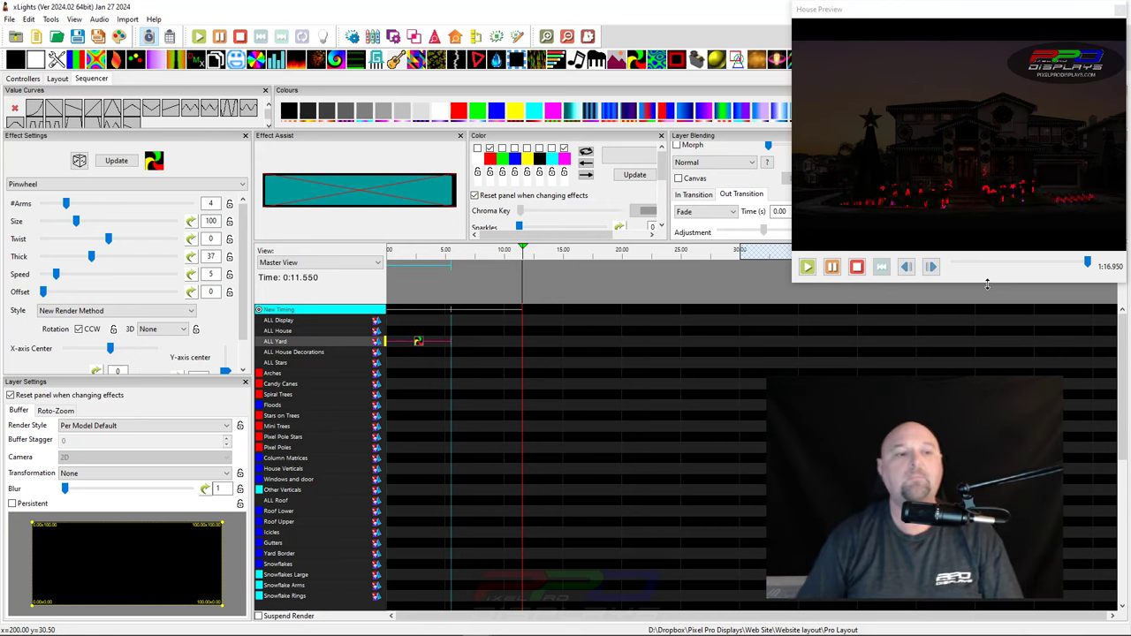
{"action": "left_click", "coordinate": [92, 425]}
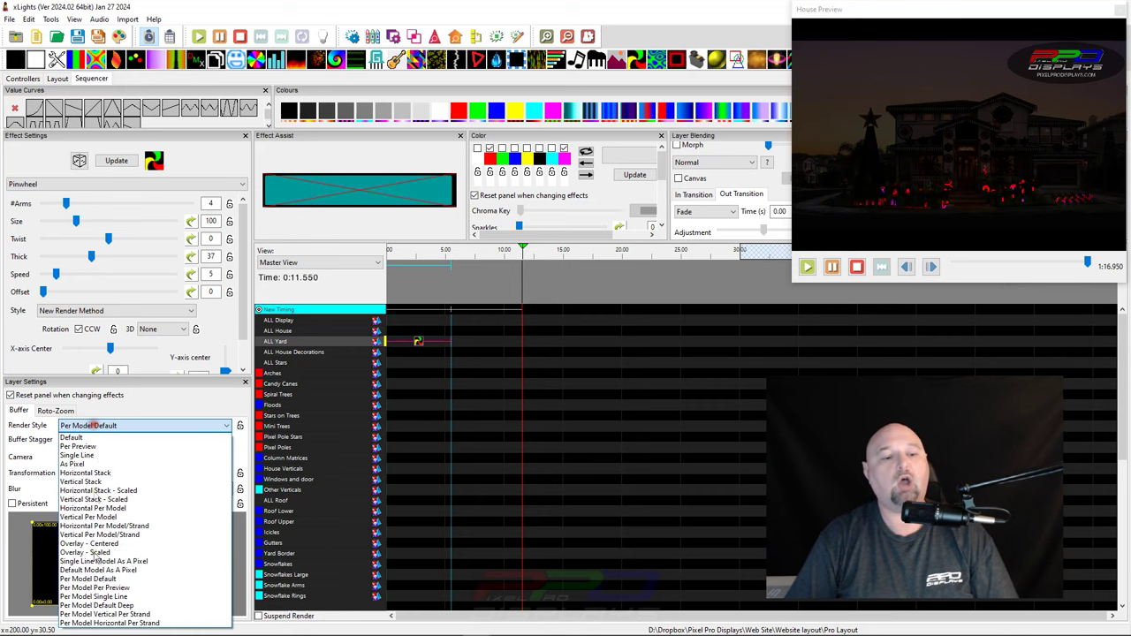
{"action": "left_click", "coordinate": [97, 607]}
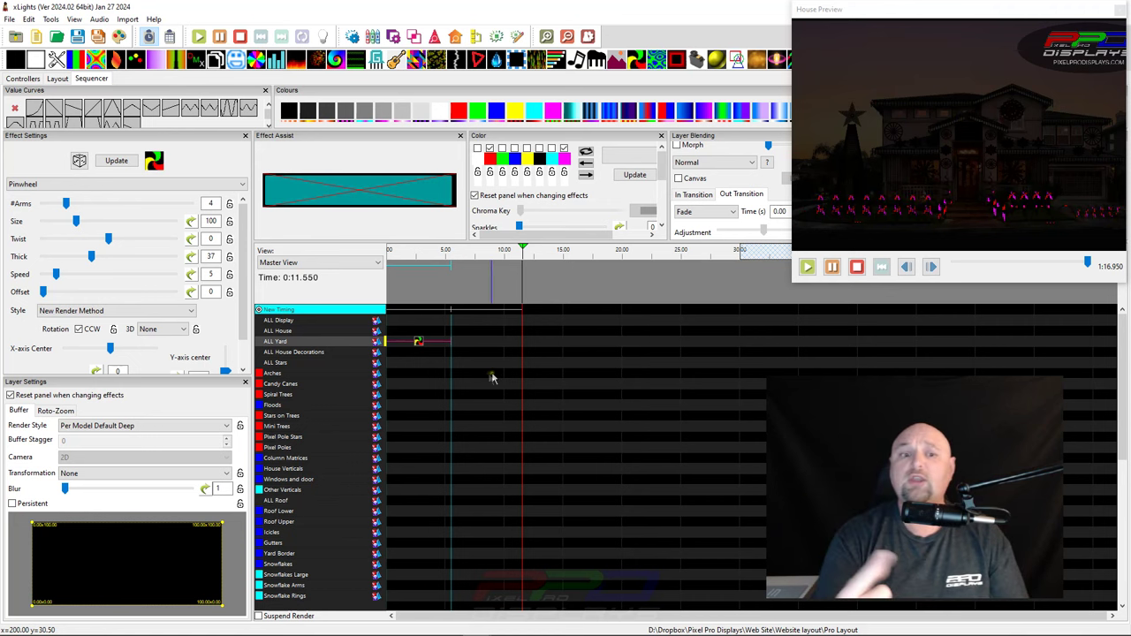
- Transfer the Pinwheel effect from ALL Yard to the start of the Arches row and set its render style to Per Model Default
{"action": "key", "text": "Delete"}
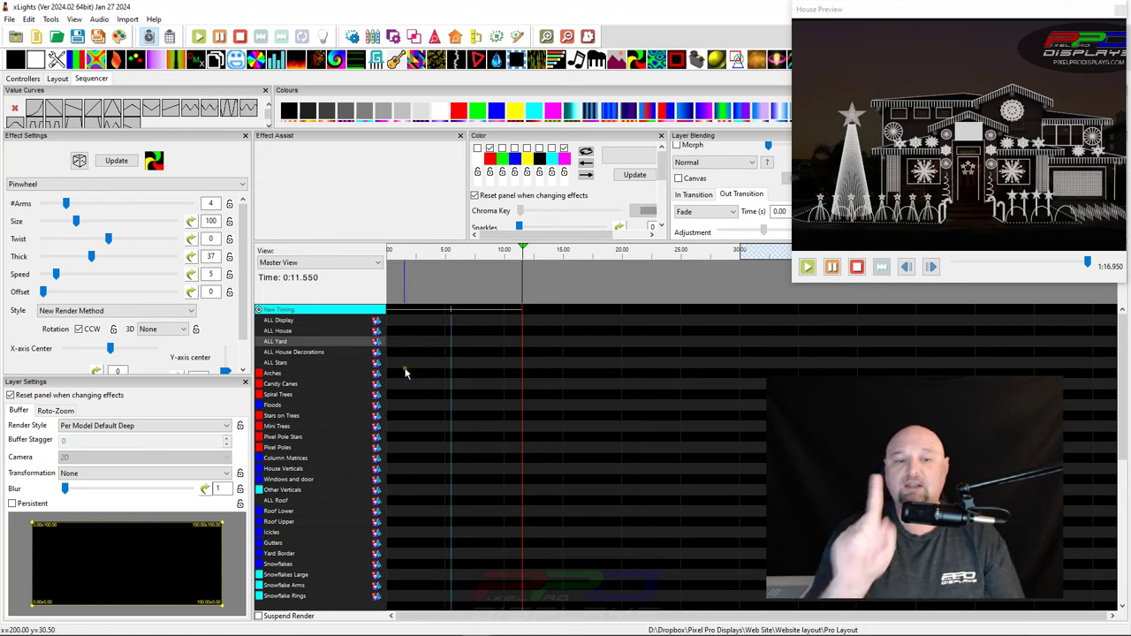
{"action": "left_click", "coordinate": [412, 365]}
{"action": "left_click", "coordinate": [412, 376]}
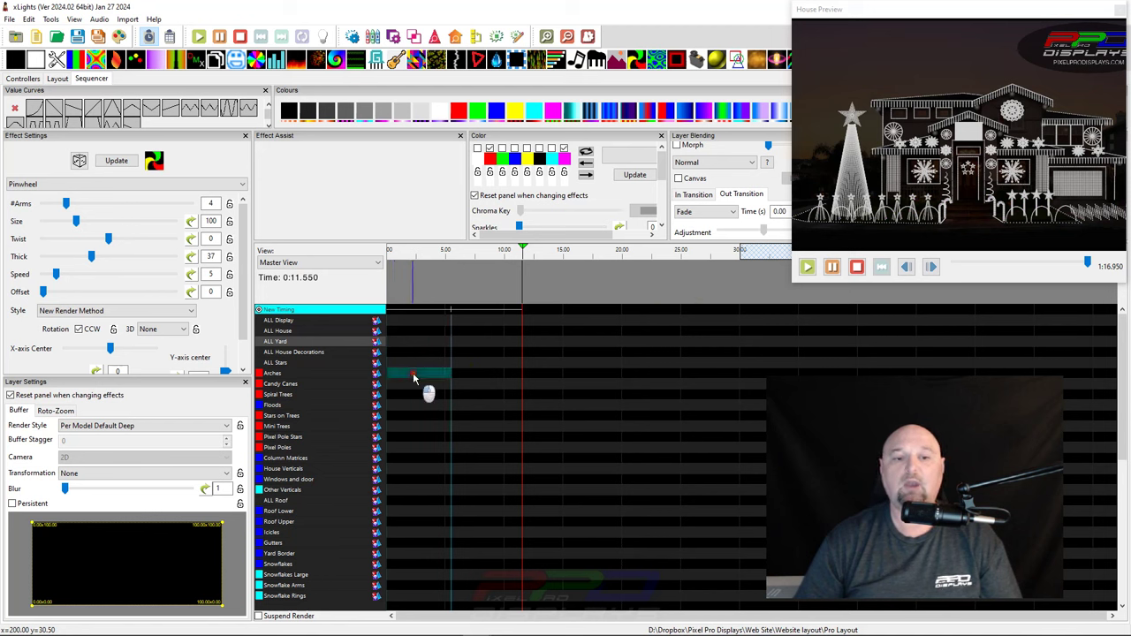
{"action": "key", "text": "ctrl+v"}
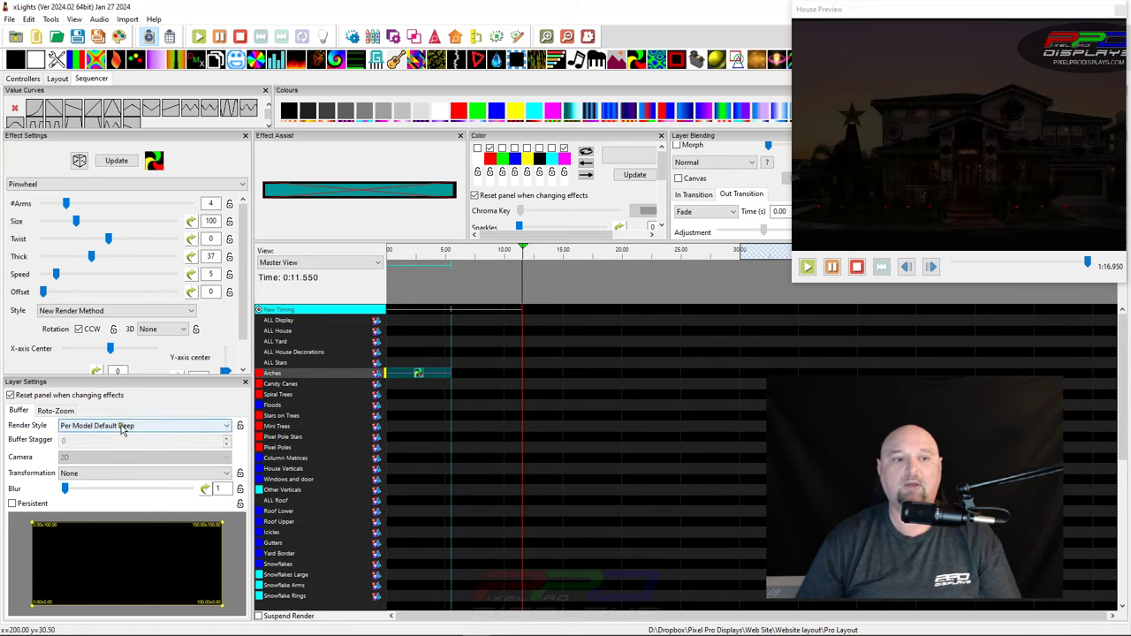
{"action": "left_click", "coordinate": [122, 425]}
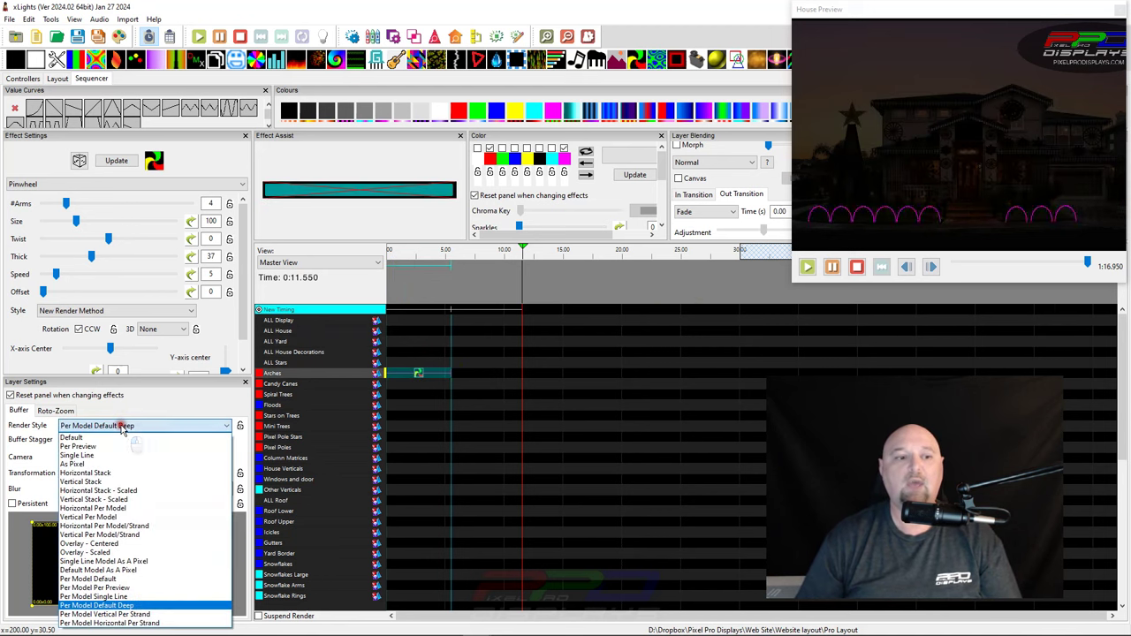
{"action": "left_click", "coordinate": [87, 579]}
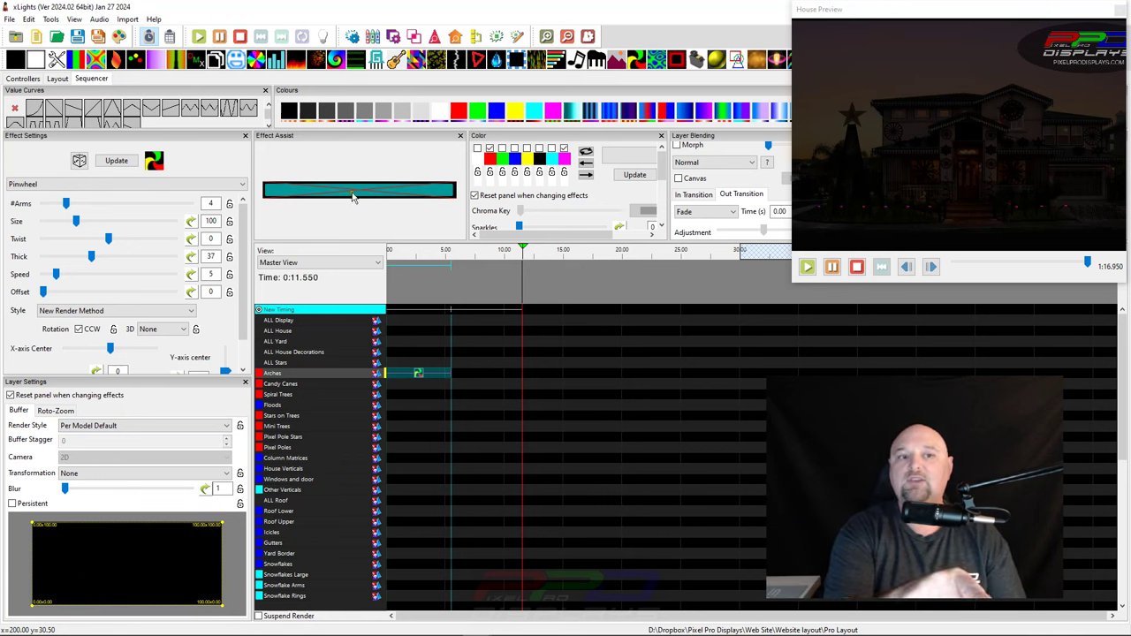
- Detach and widen the Effect Assist view to examine the Arches buffer grid, then close it
{"action": "left_click_drag", "start_coordinate": [349, 139], "coordinate": [224, 15]}
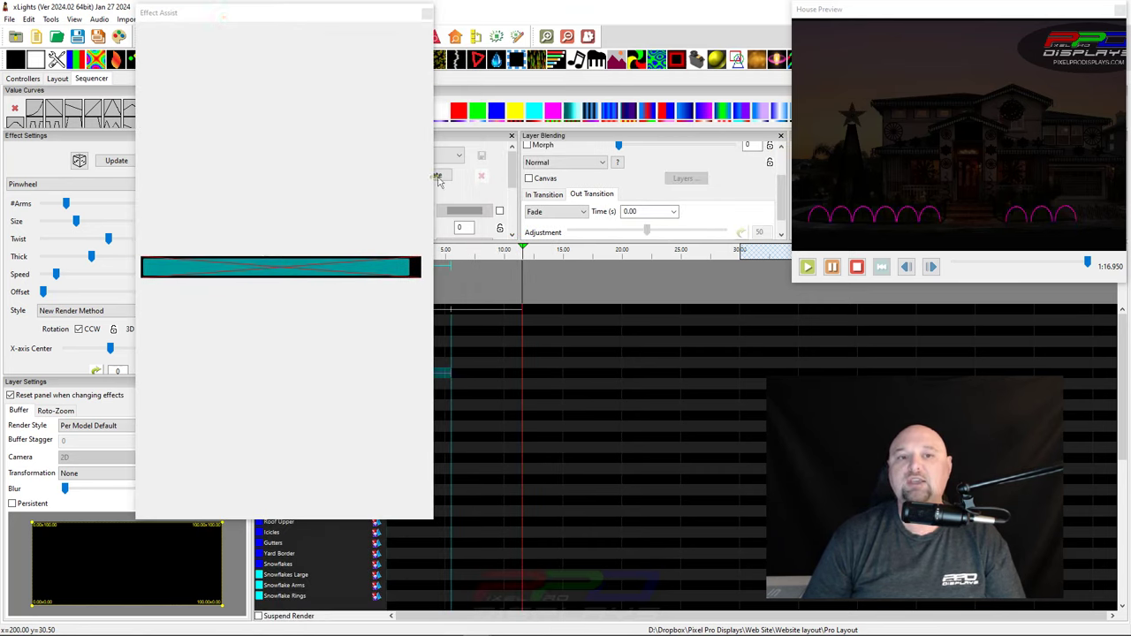
{"action": "left_click_drag", "start_coordinate": [436, 175], "coordinate": [829, 221]}
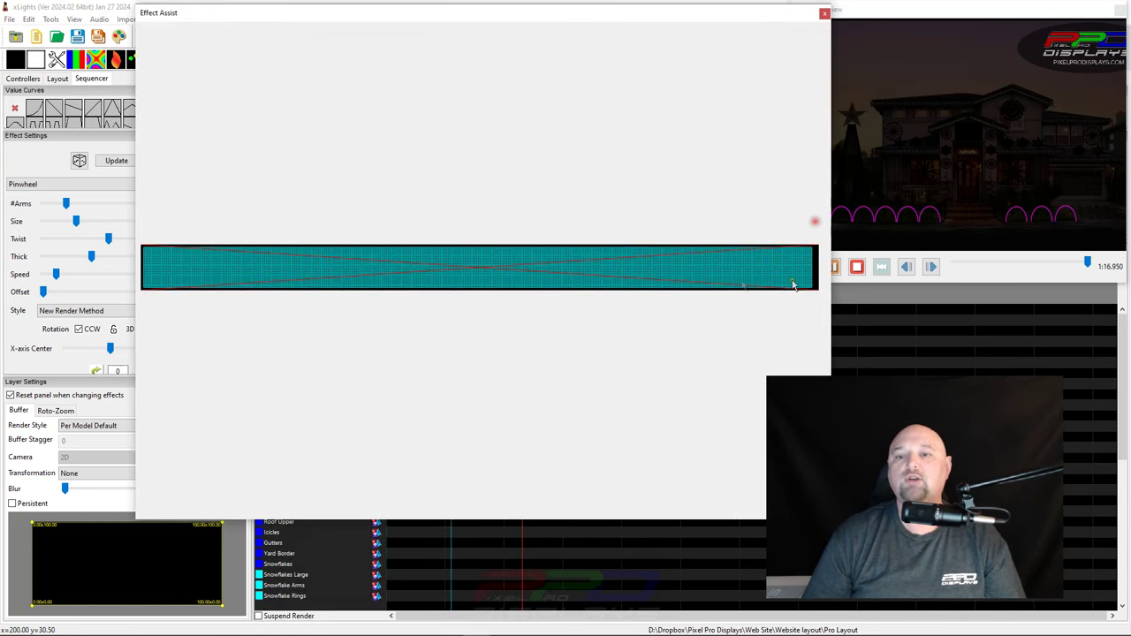
{"action": "left_click", "coordinate": [824, 12]}
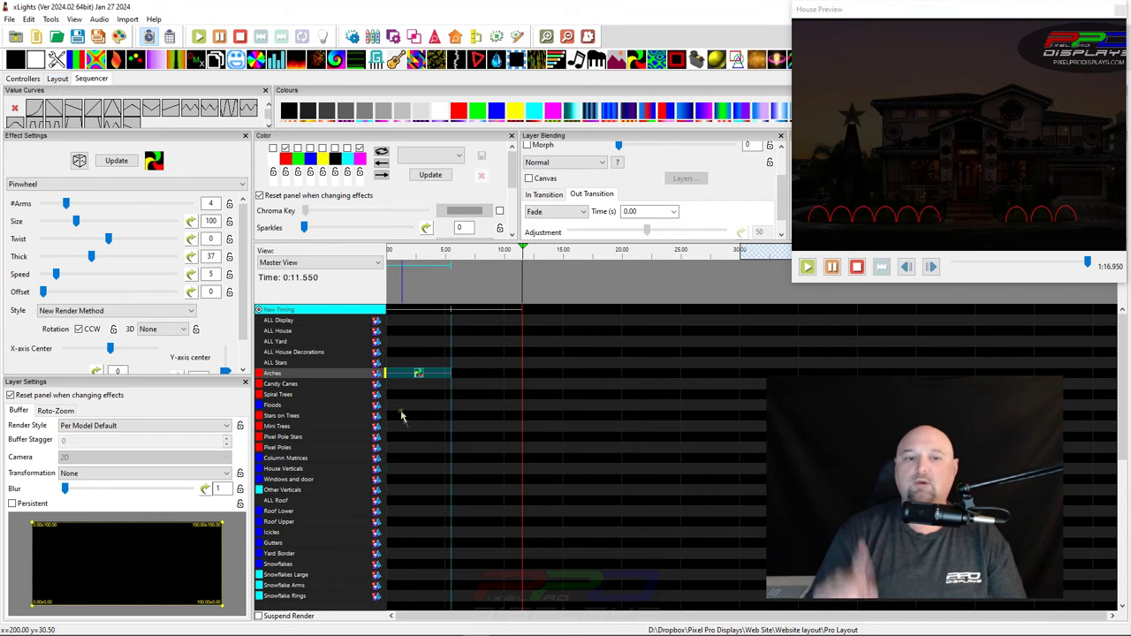
- Move the Pinwheel effect from Arches to Spiral Trees, set its render style to Per Model Per Preview, and inspect the trees in the house preview
{"action": "left_click_drag", "start_coordinate": [423, 374], "coordinate": [412, 393]}
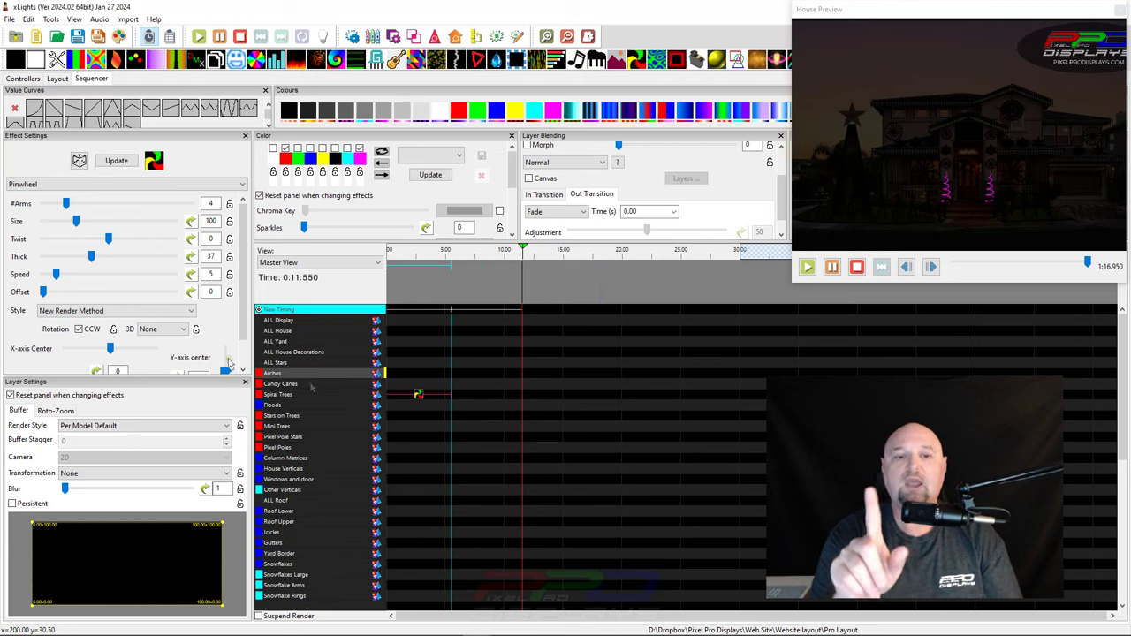
{"action": "left_click", "coordinate": [106, 426]}
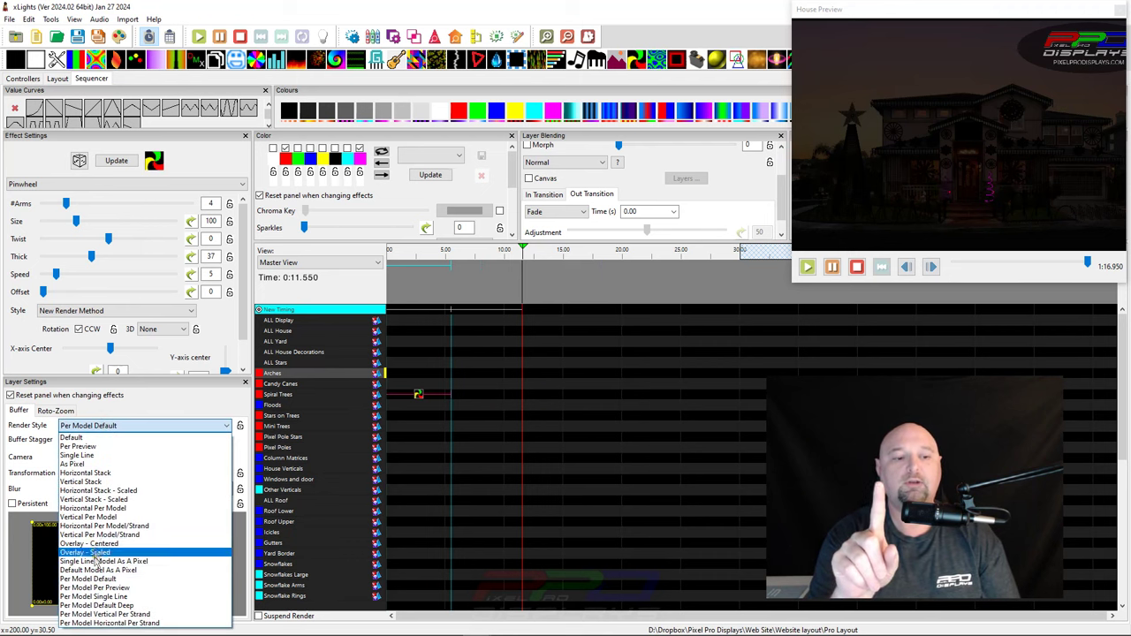
{"action": "left_click", "coordinate": [97, 590]}
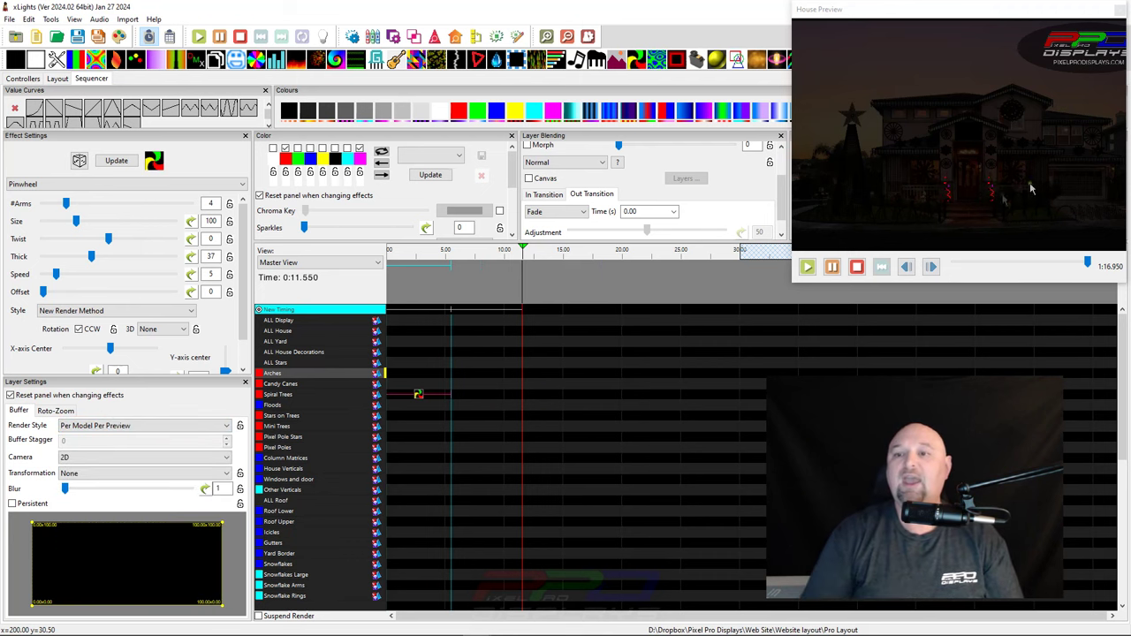
{"action": "scroll", "coordinate": [959, 210], "scroll_direction": "up", "scroll_amount": 3}
{"action": "scroll", "coordinate": [944, 207], "scroll_direction": "down", "scroll_amount": 2}
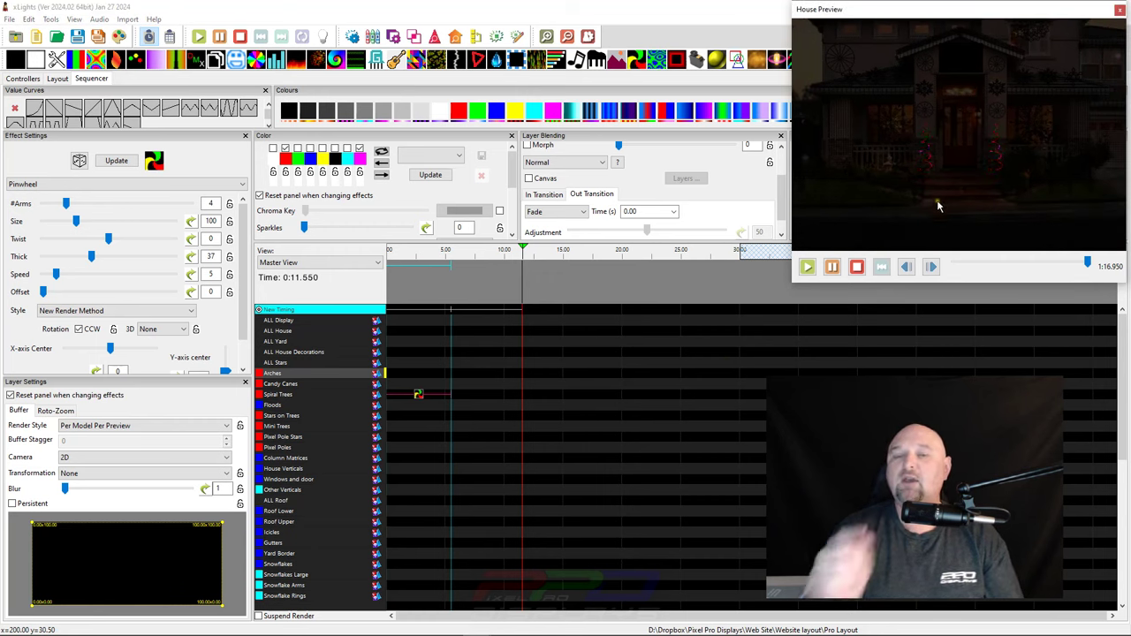